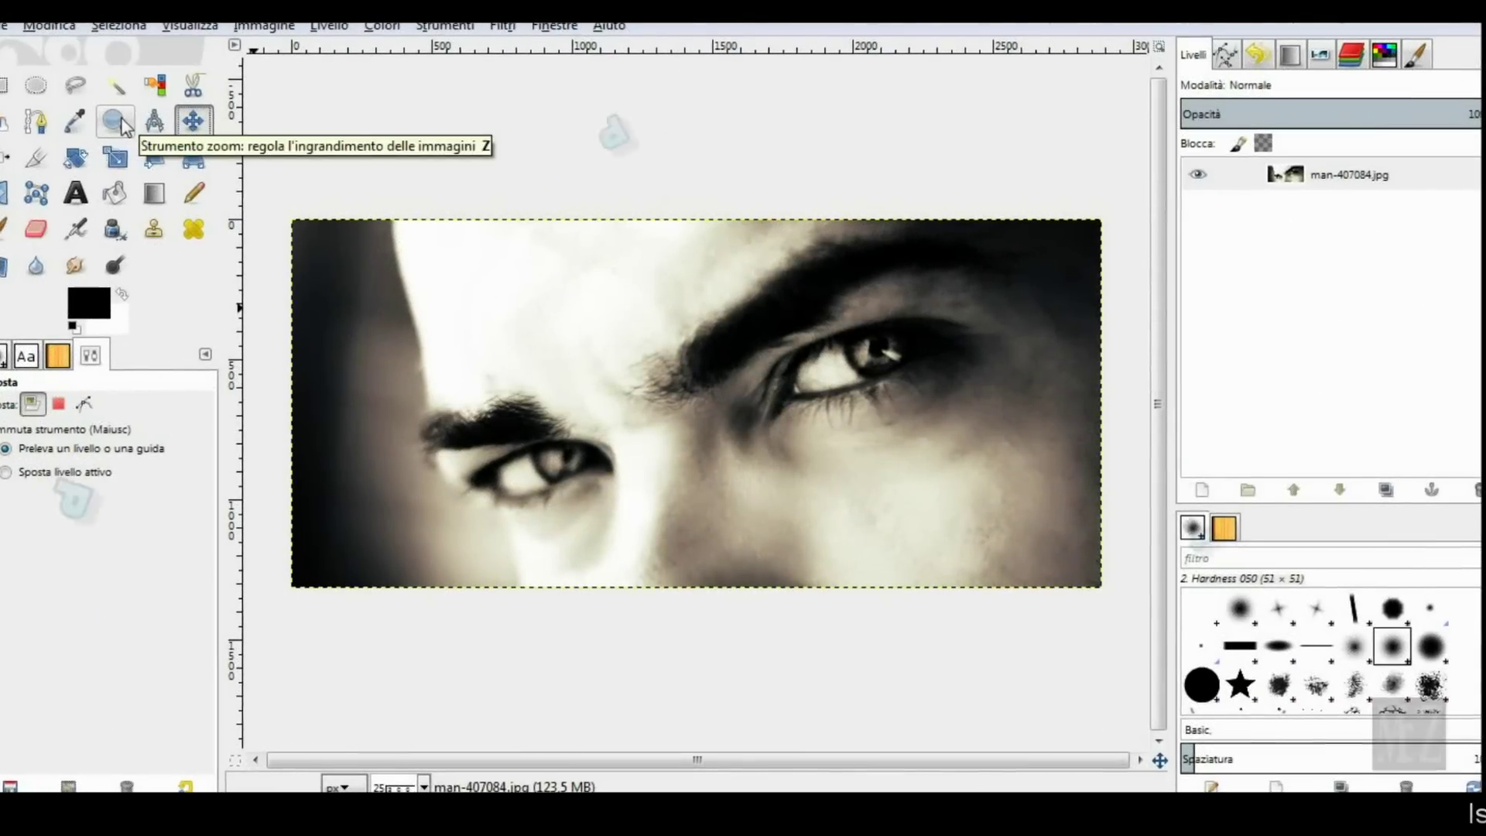
Switch to the Zoom tool to get ready to magnify the eye photo
left_click(122, 125)
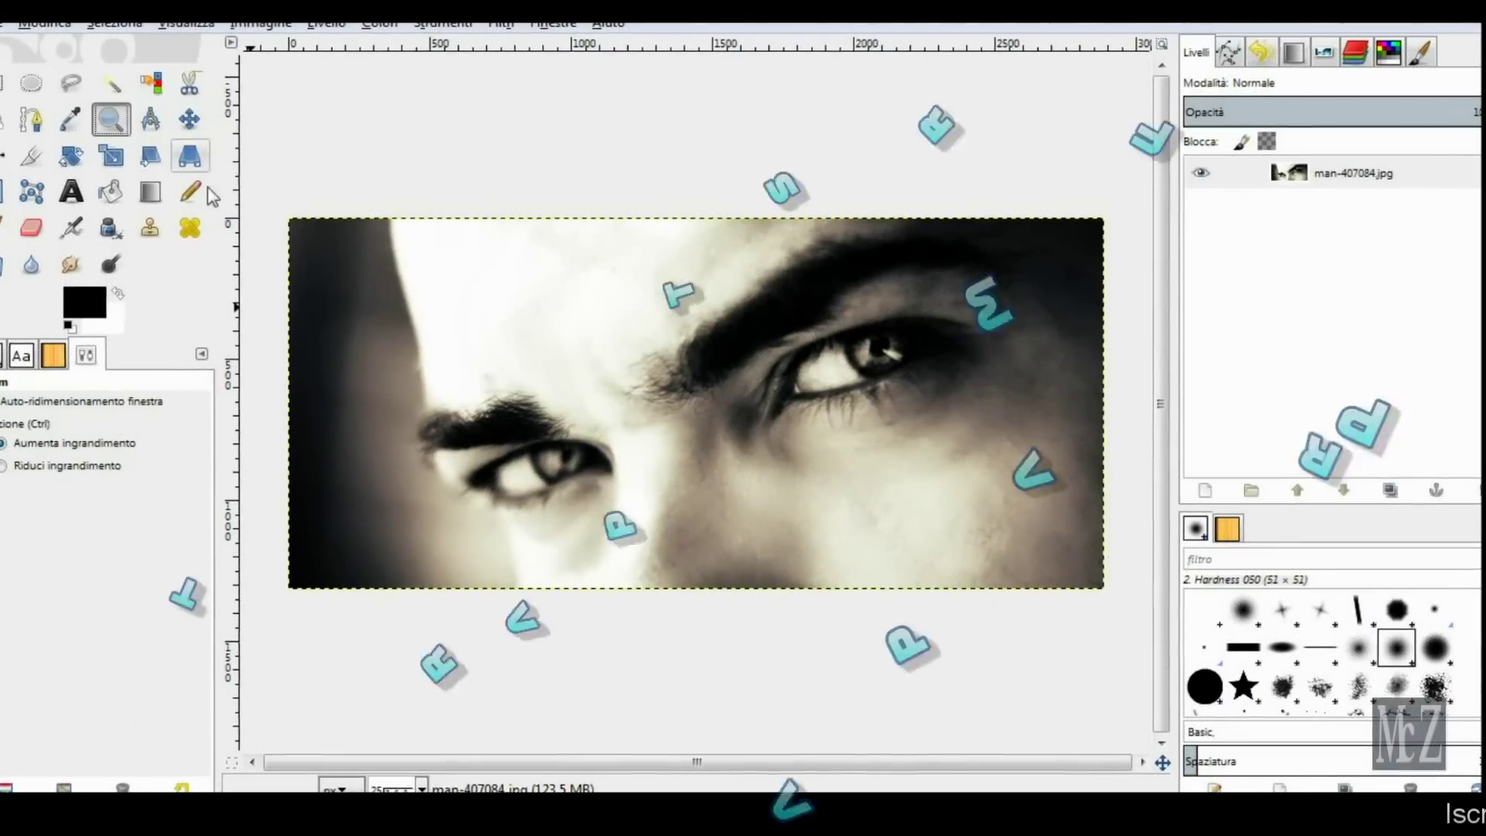
Zoom onto the right eye and add a full-size layer with Transparency fill
left_click_drag(720, 257, 1005, 461)
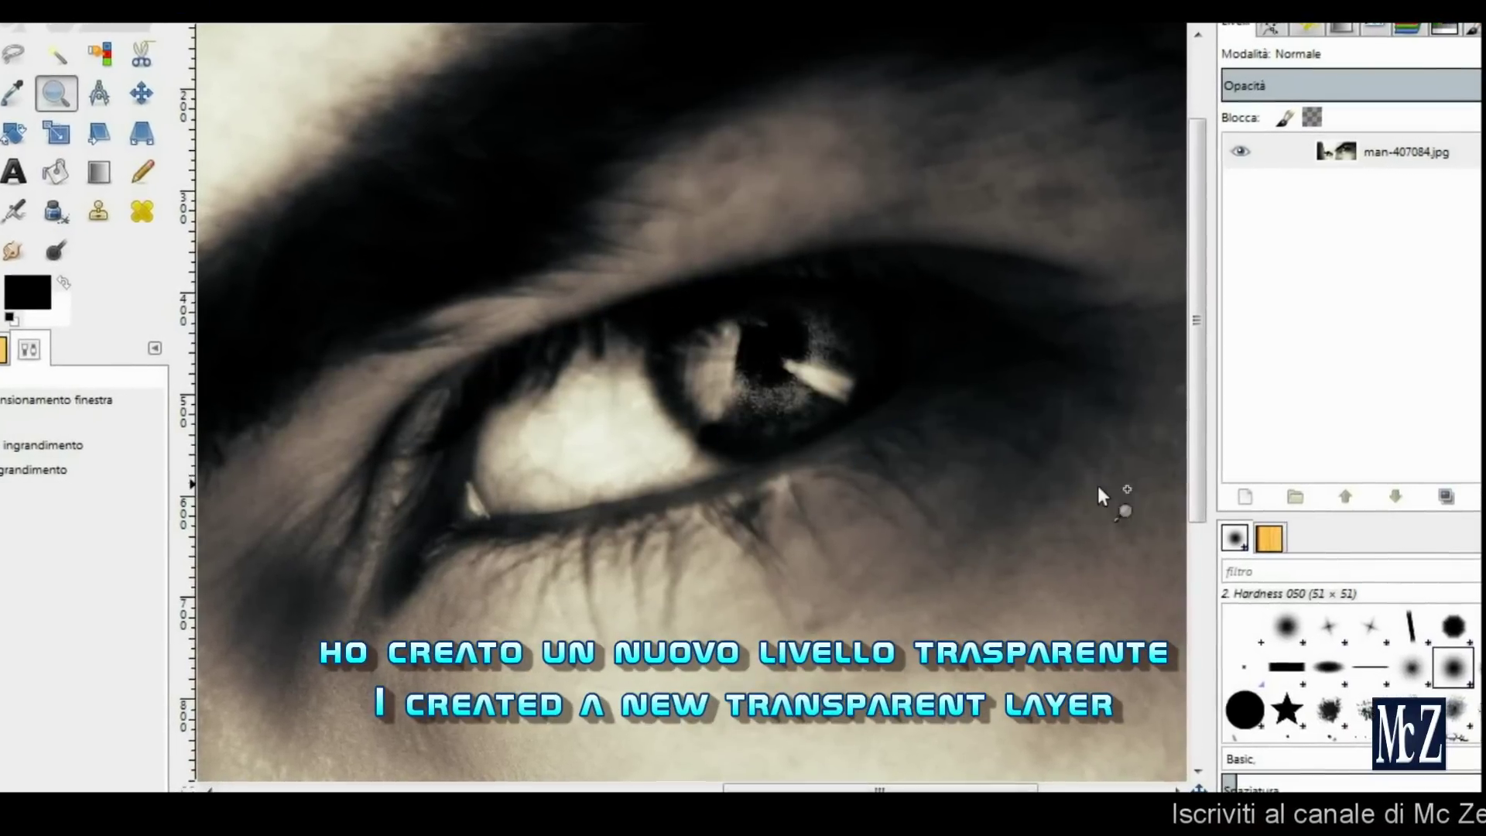
left_click(1250, 499)
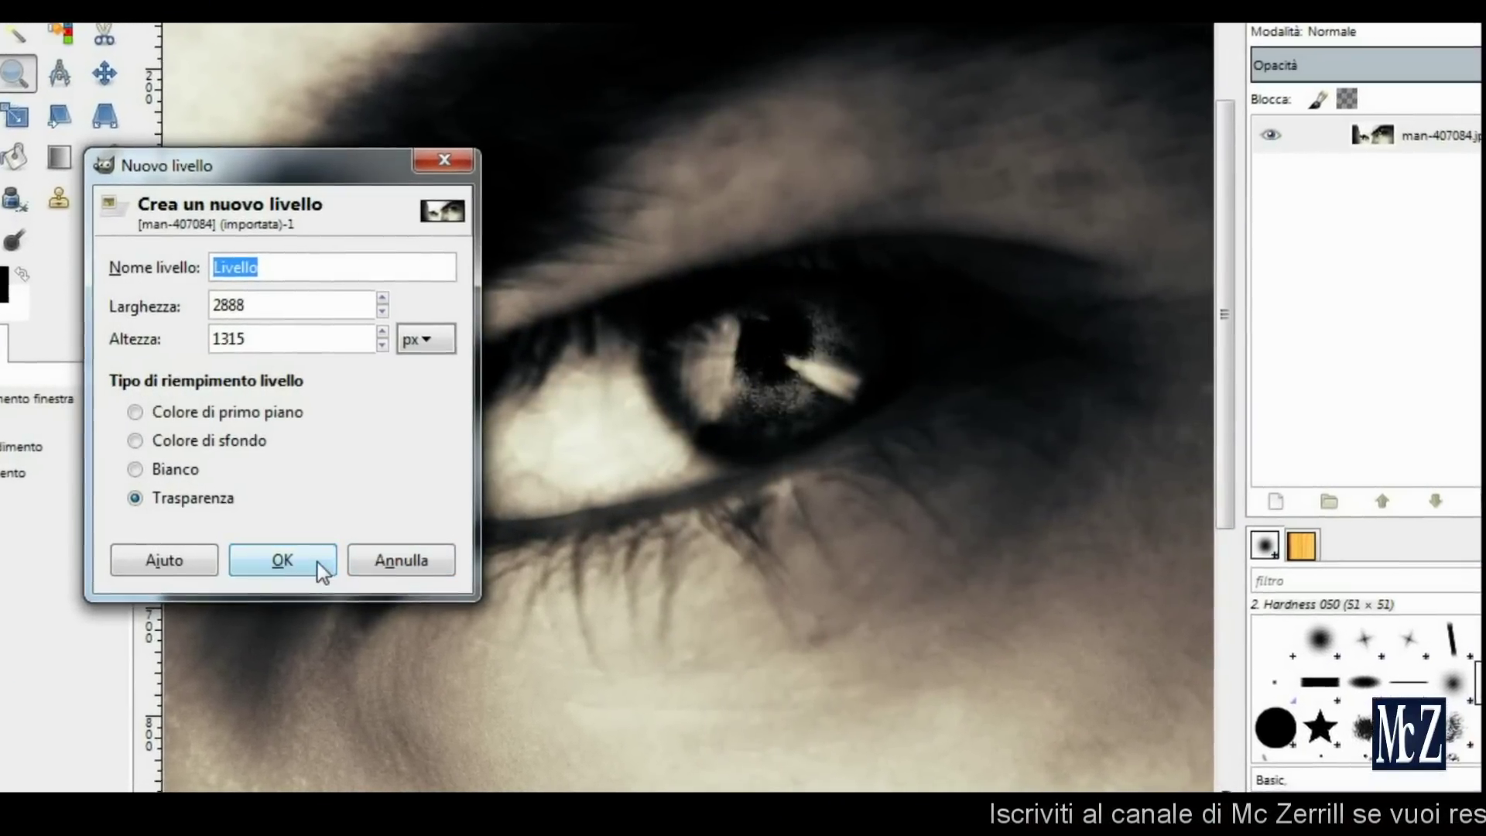
left_click(317, 563)
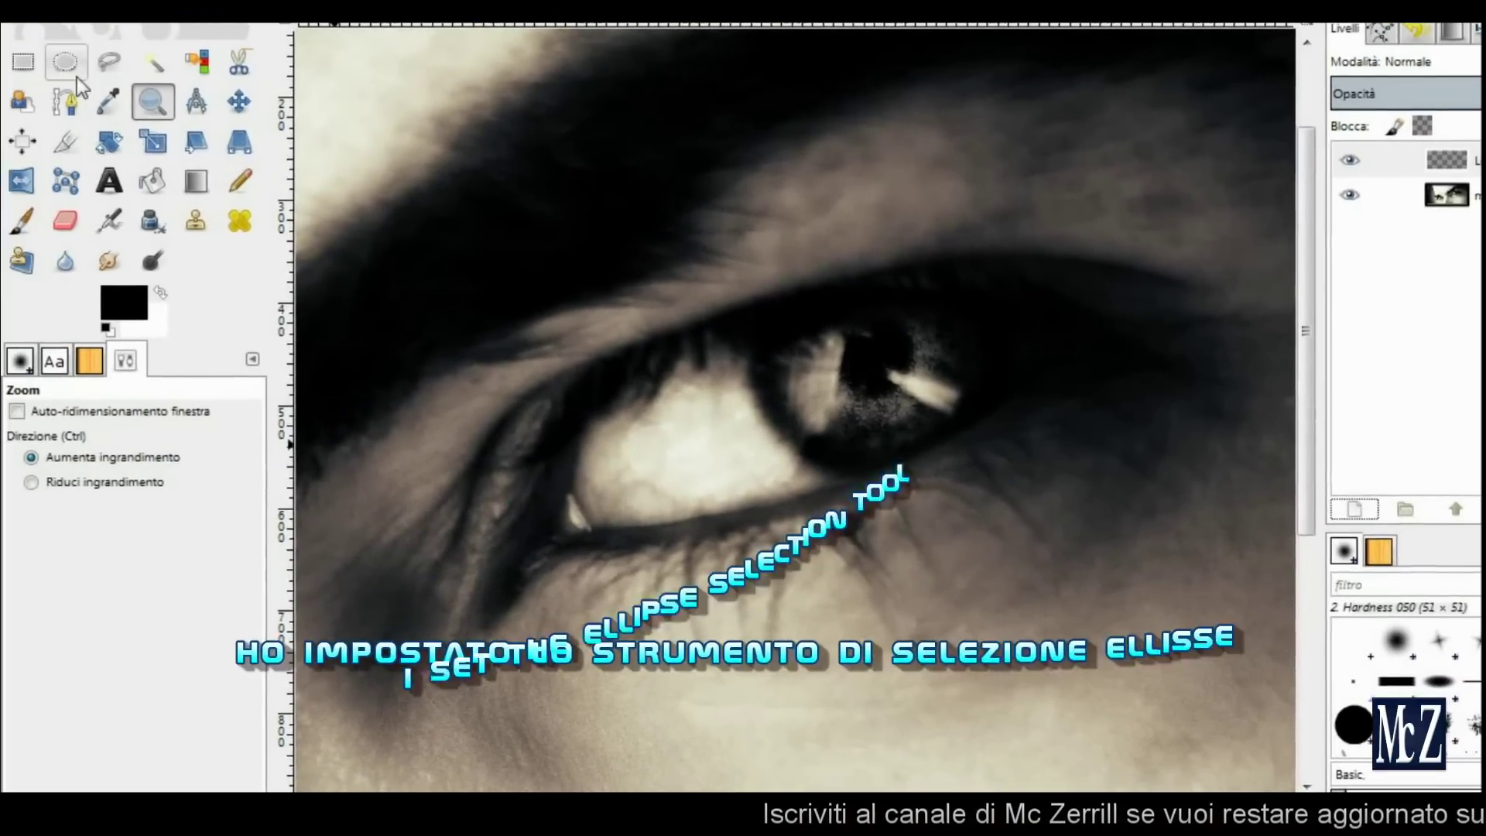
Set Ellipse Select to Add mode with Expand from center and Fixed aspect ratio
left_click(67, 63)
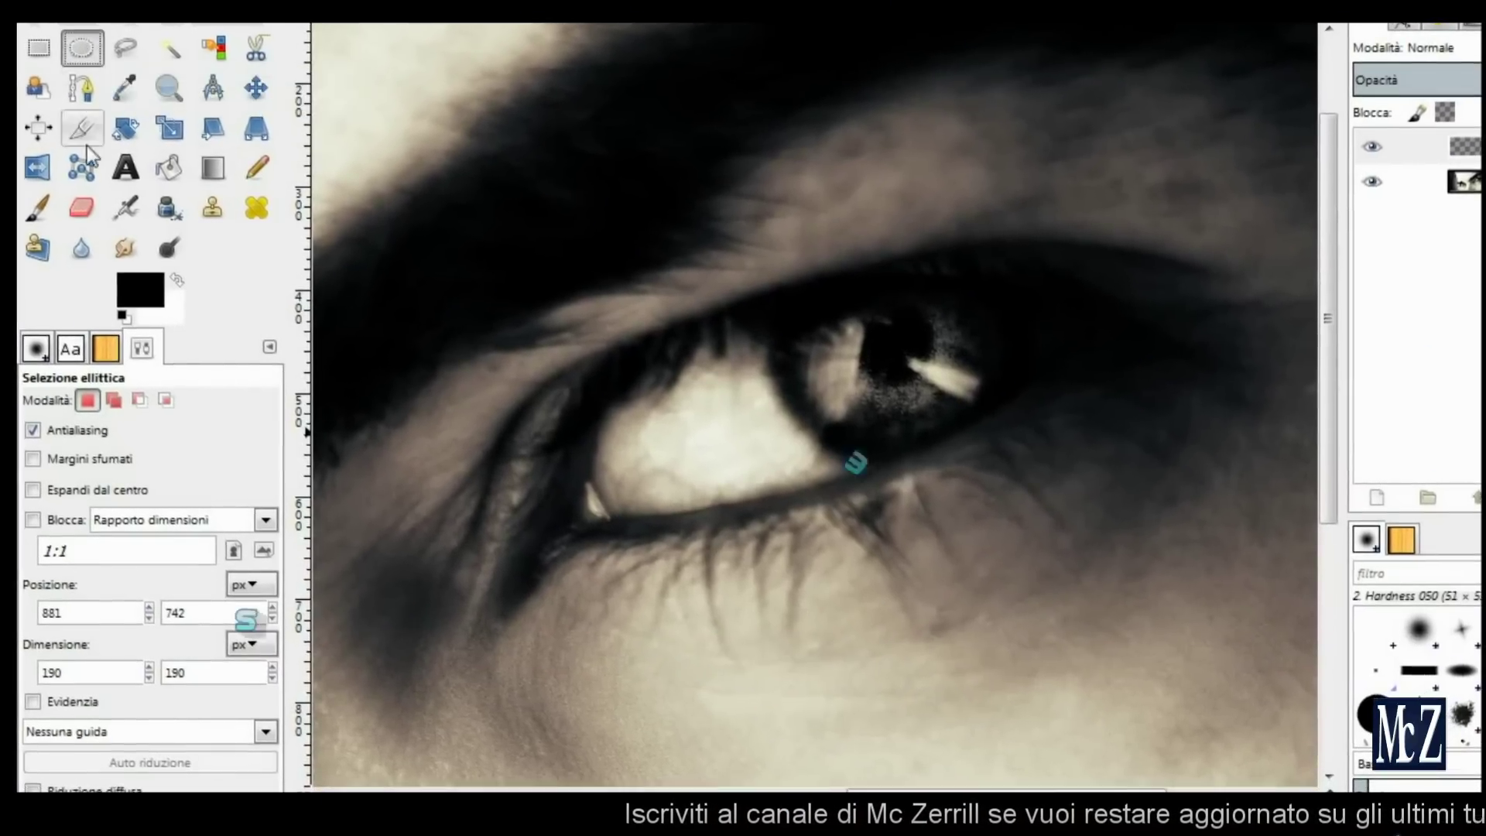
left_click(117, 395)
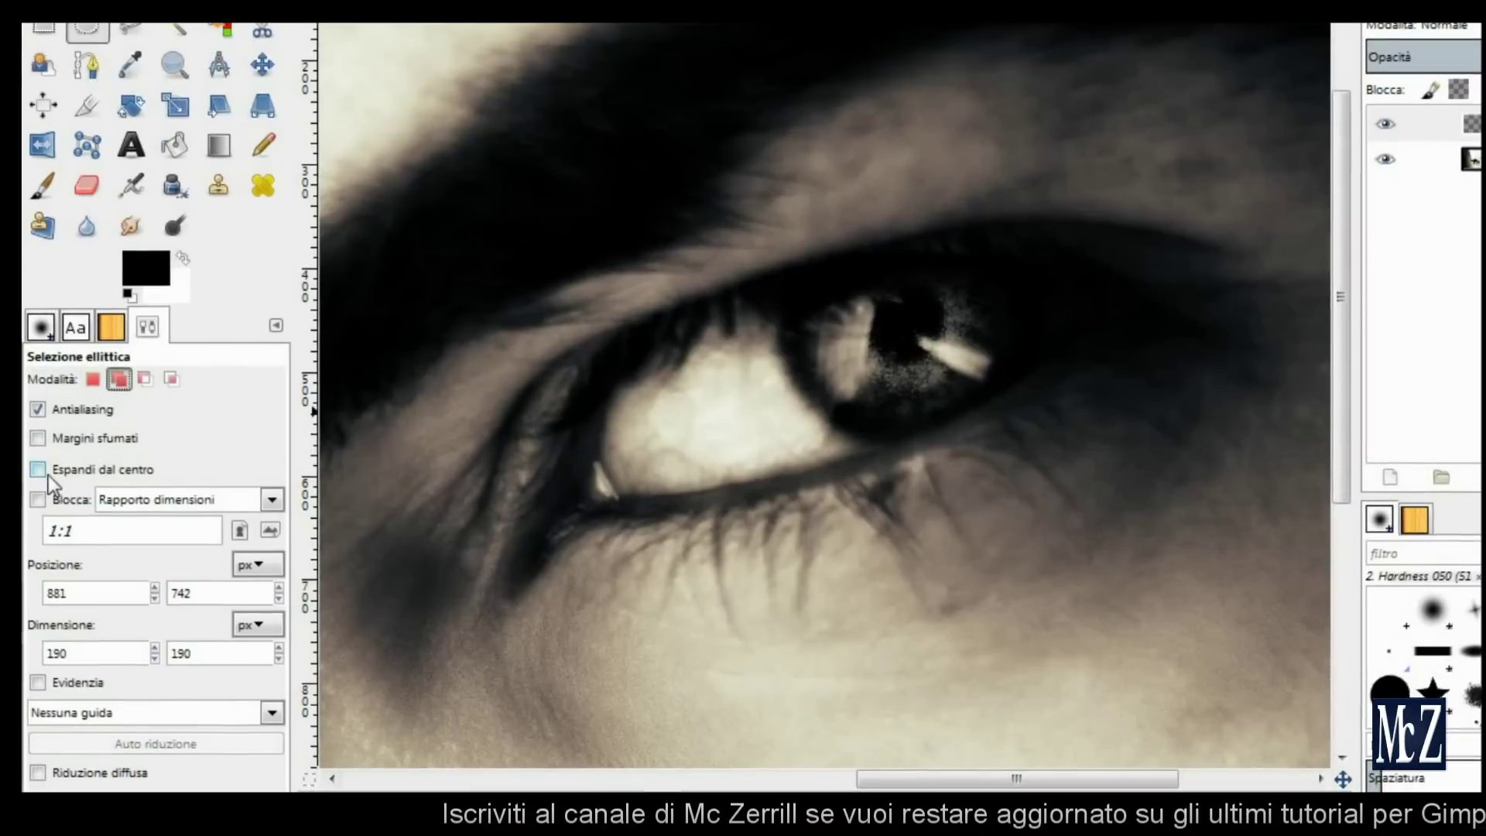
left_click(34, 465)
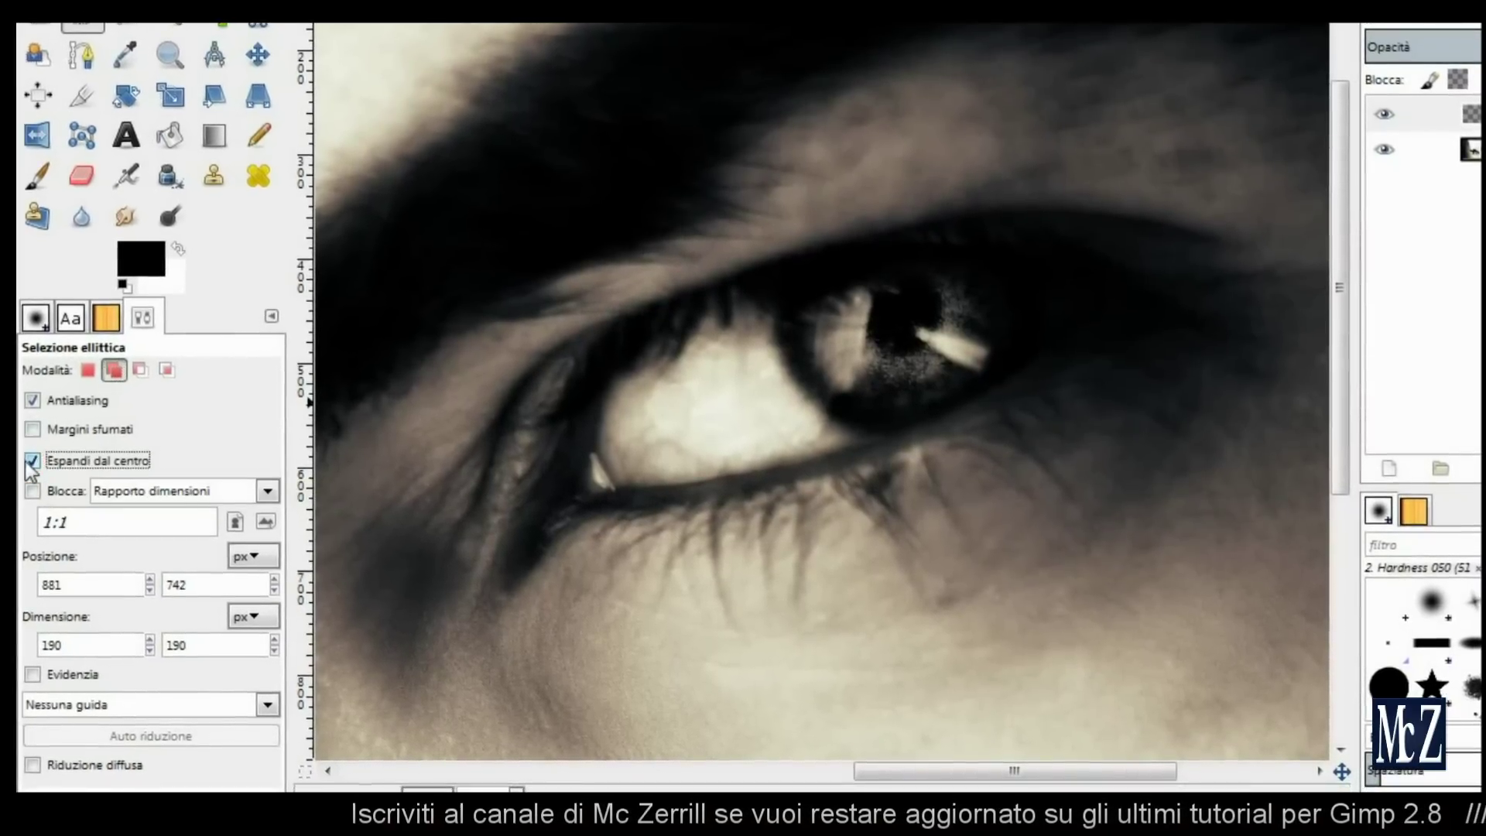
left_click(26, 489)
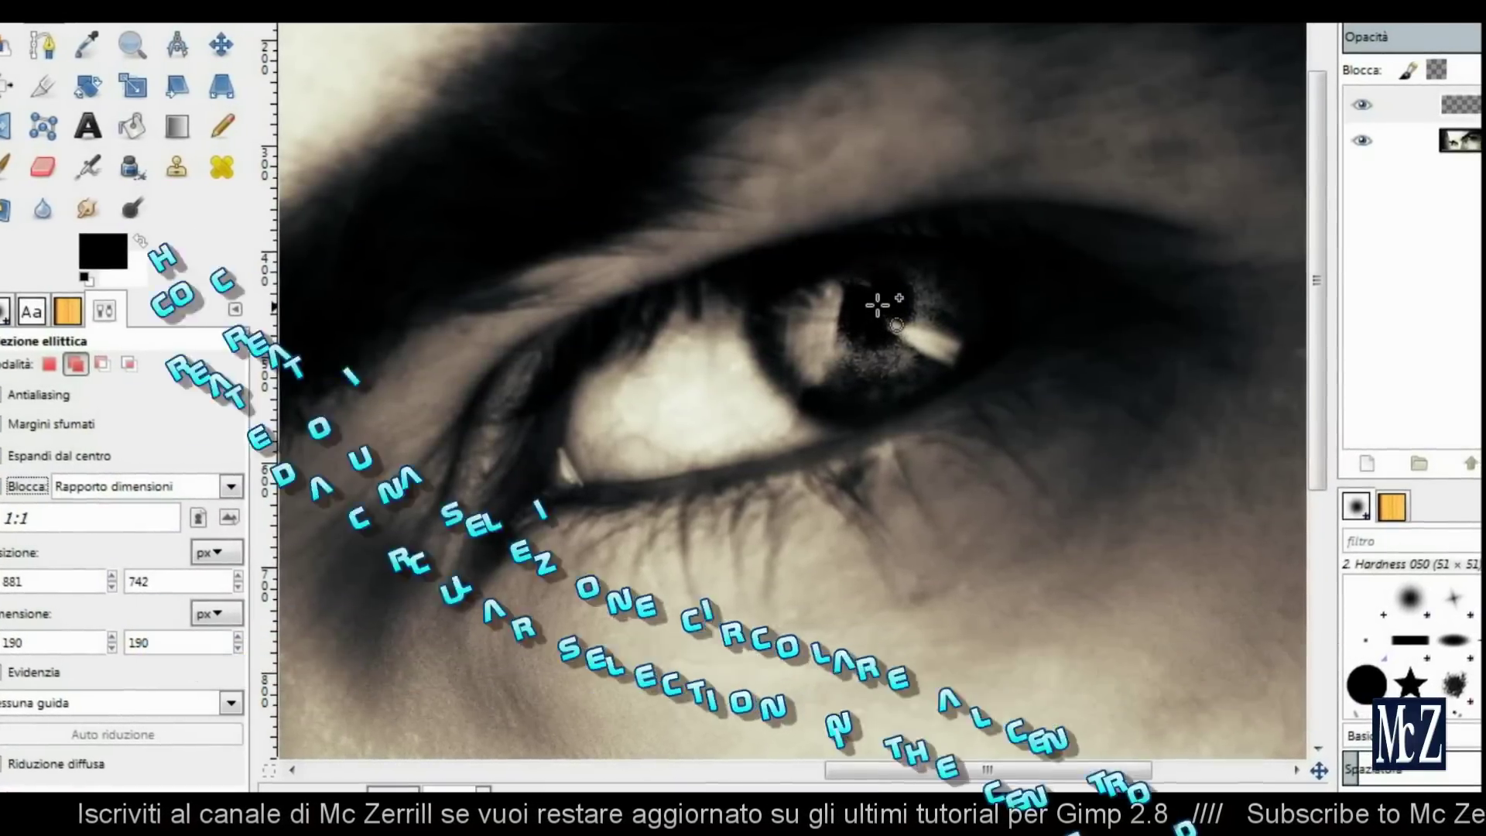
Draw a round selection around the iris and bring the other eye into view
left_click_drag(828, 232, 819, 205)
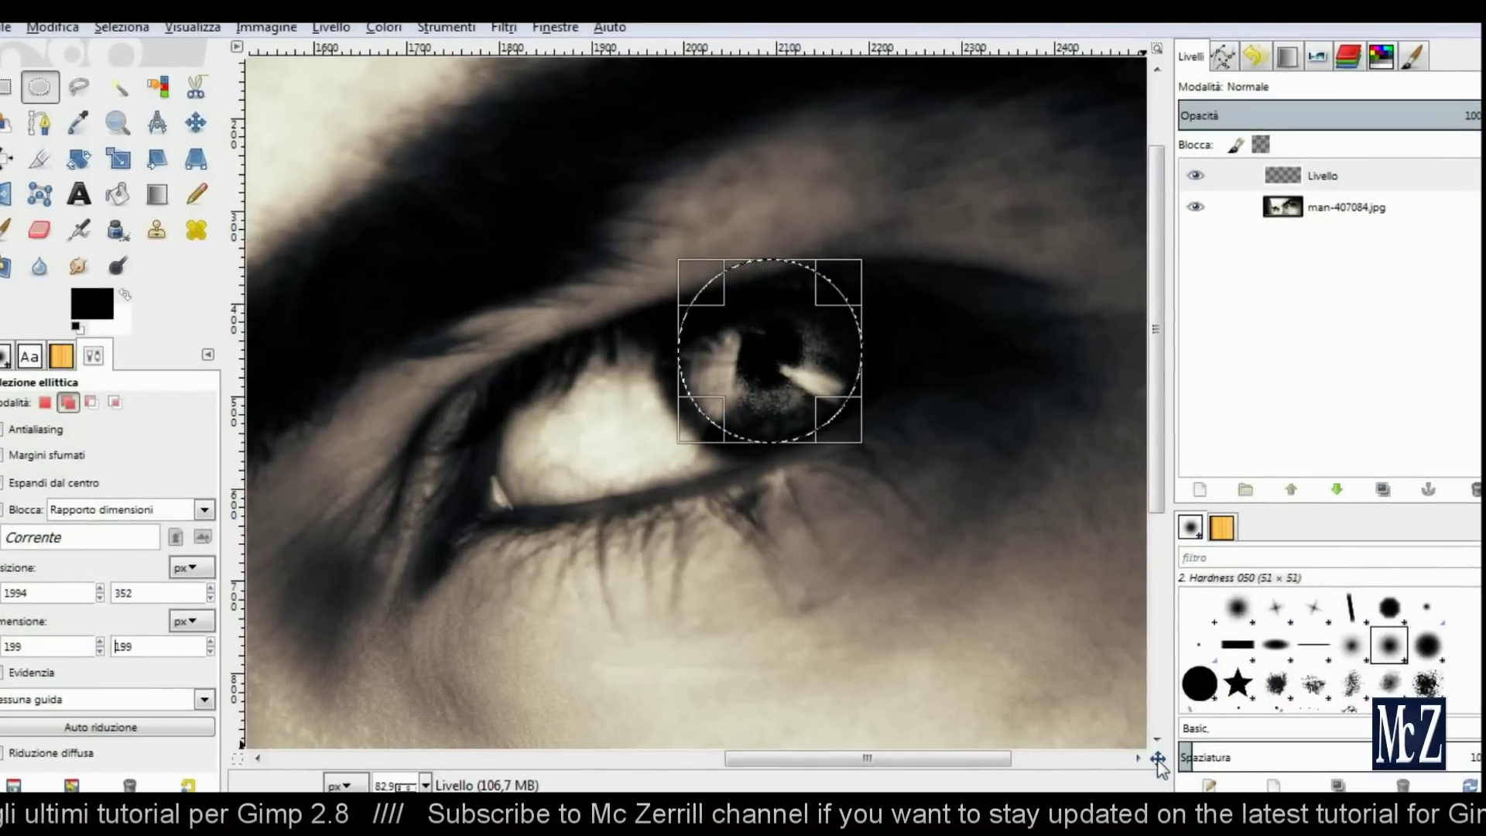
left_click_drag(1152, 756, 1136, 783)
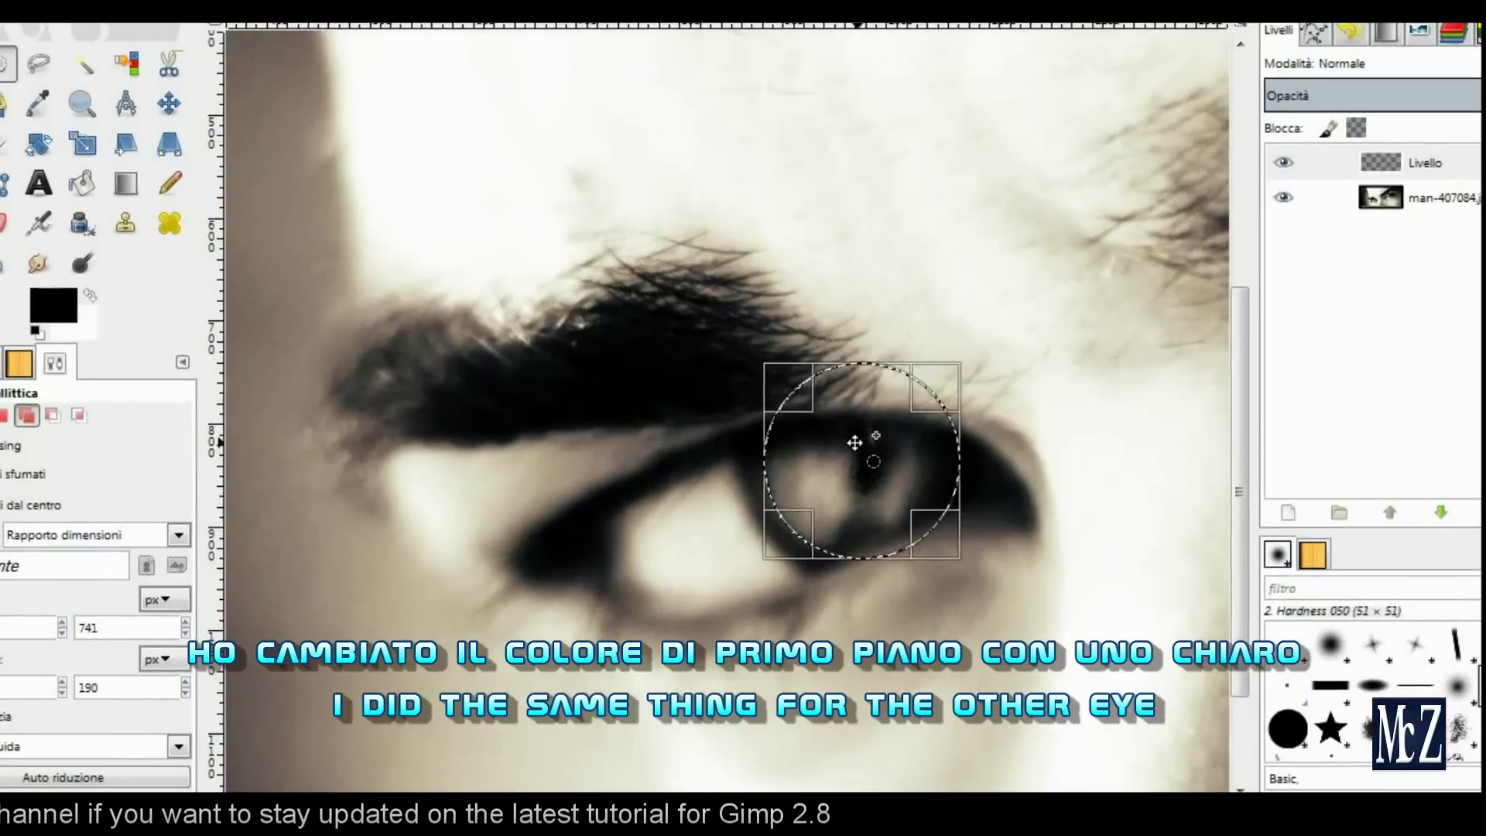
left_click(72, 309)
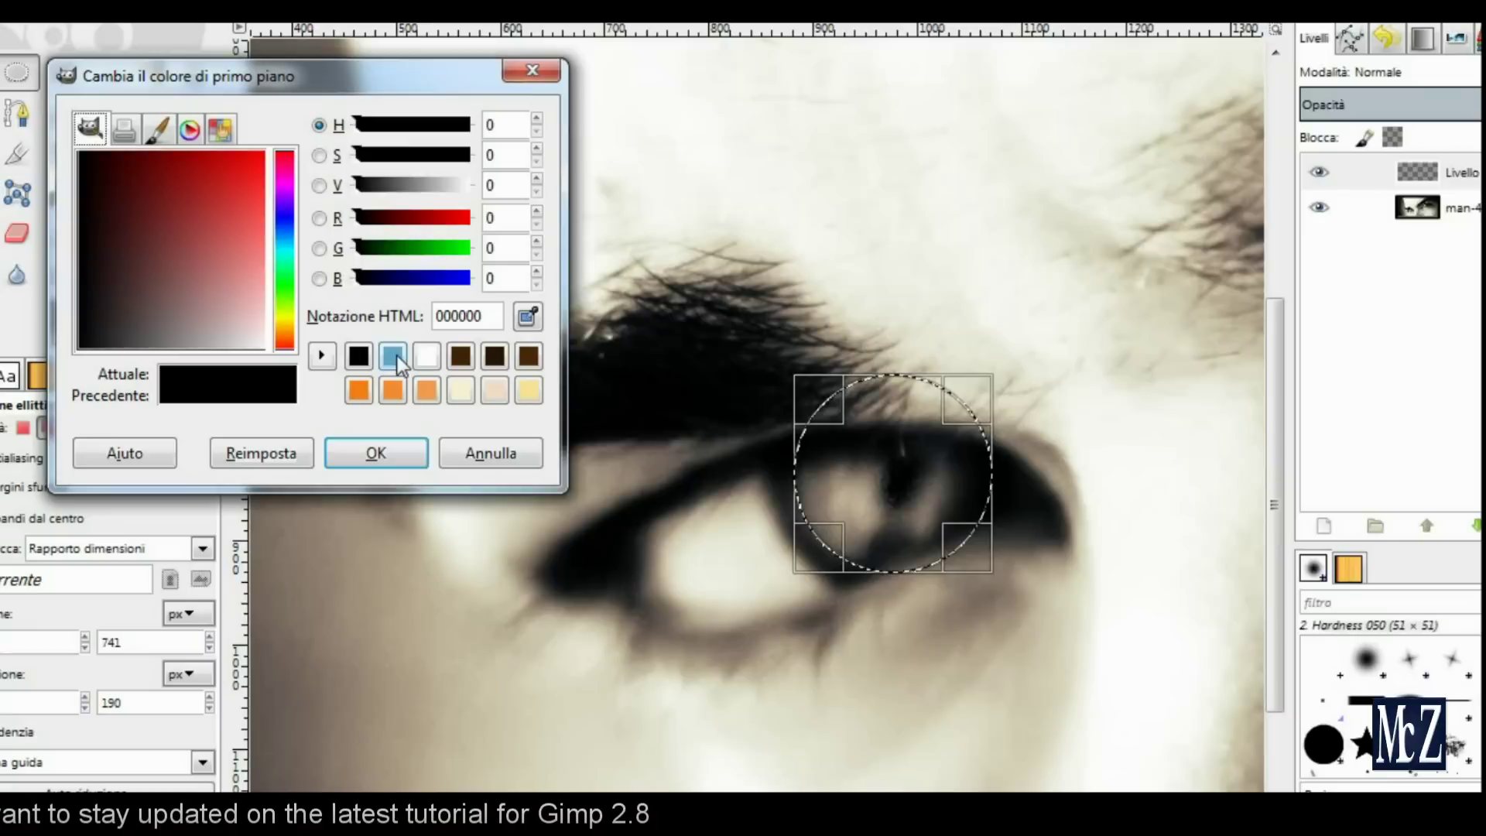
Make the foreground light blue and fill the circular iris selection with it
left_click(388, 354)
left_click(377, 455)
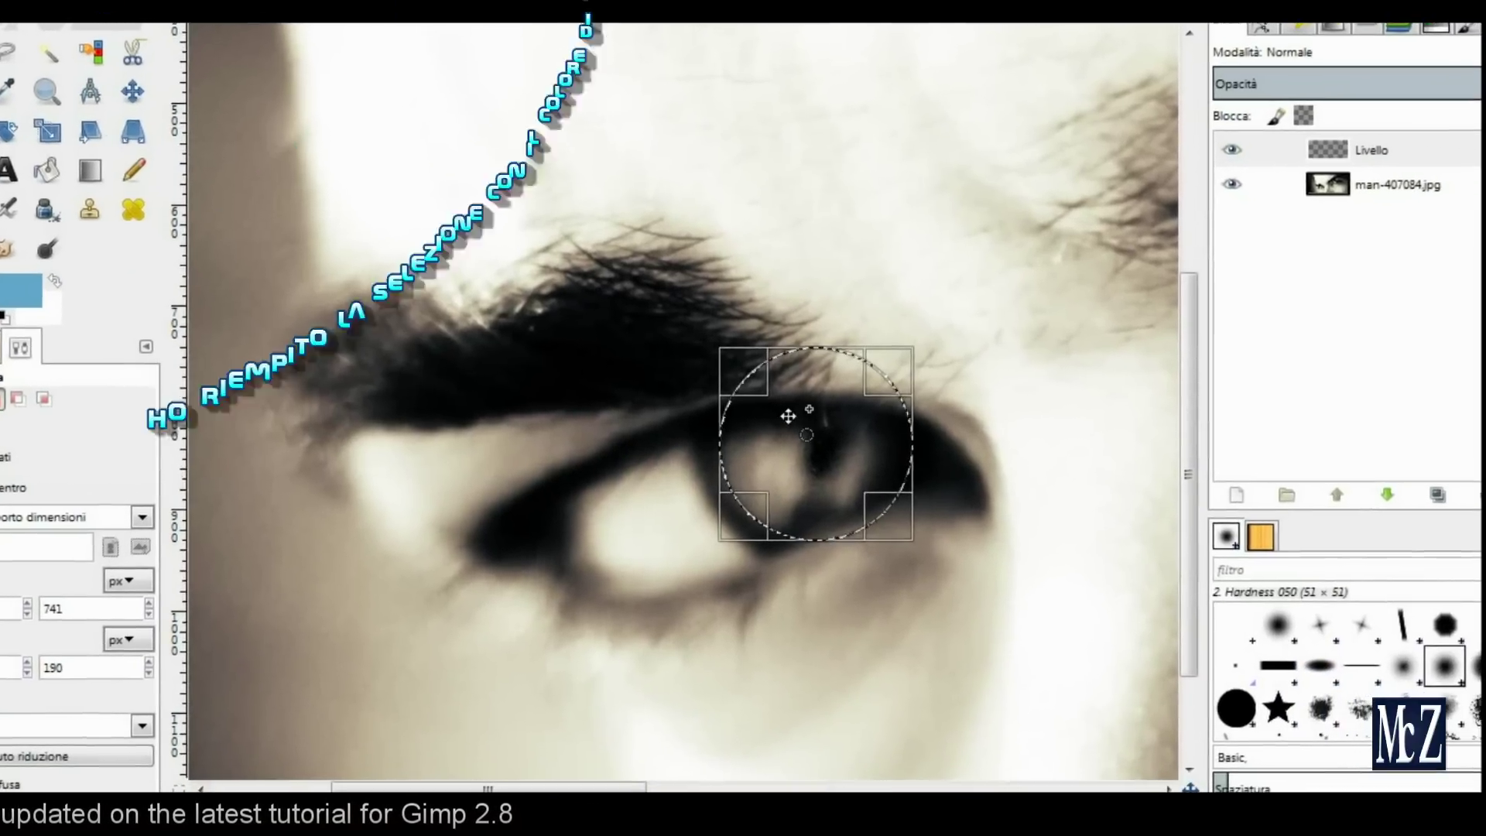
right_click(817, 427)
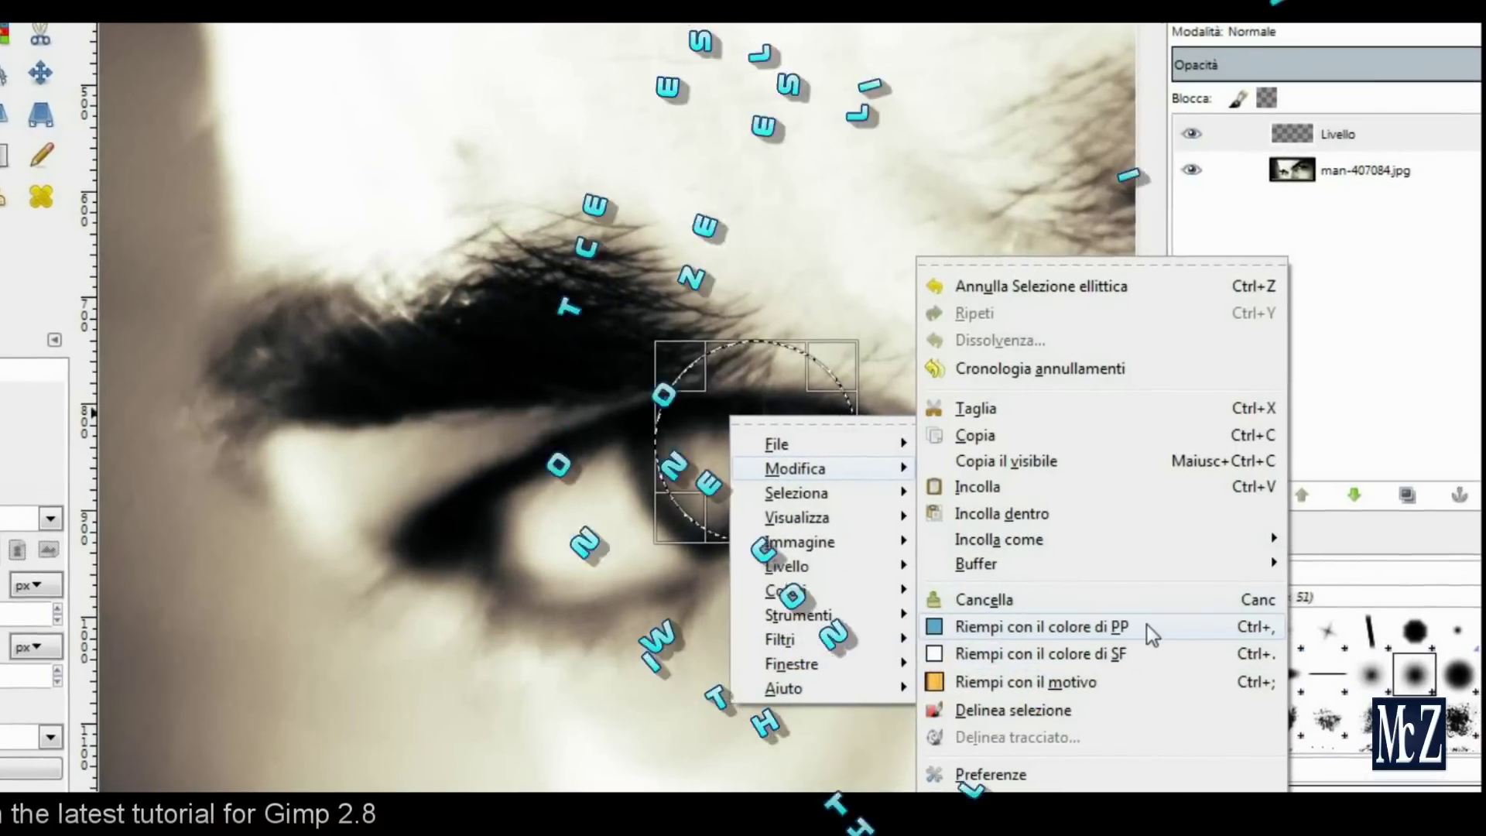
left_click(1144, 629)
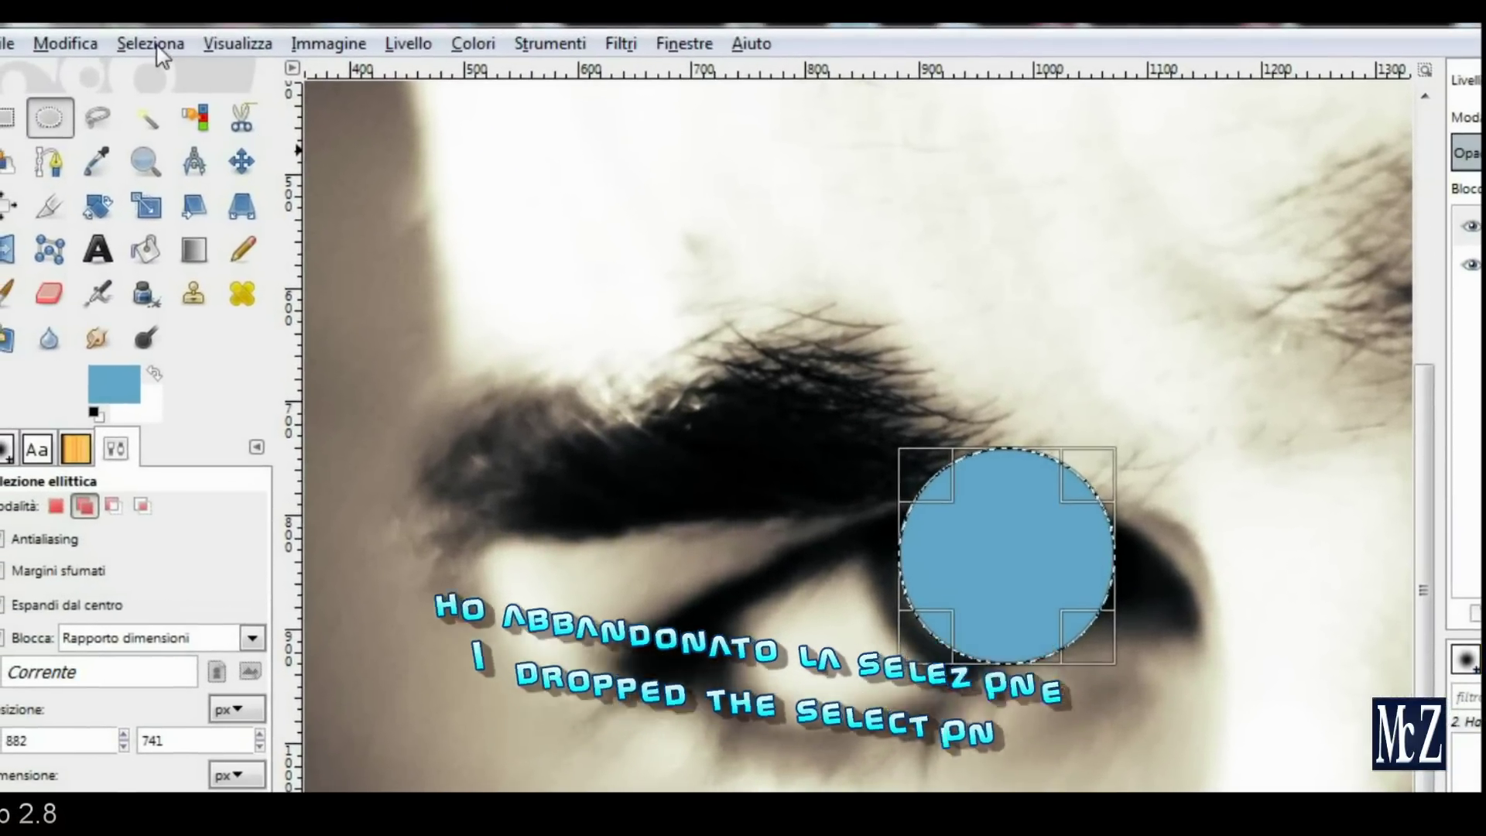
Deselect with Select > None and recentre the view on the blue disc
left_click(157, 47)
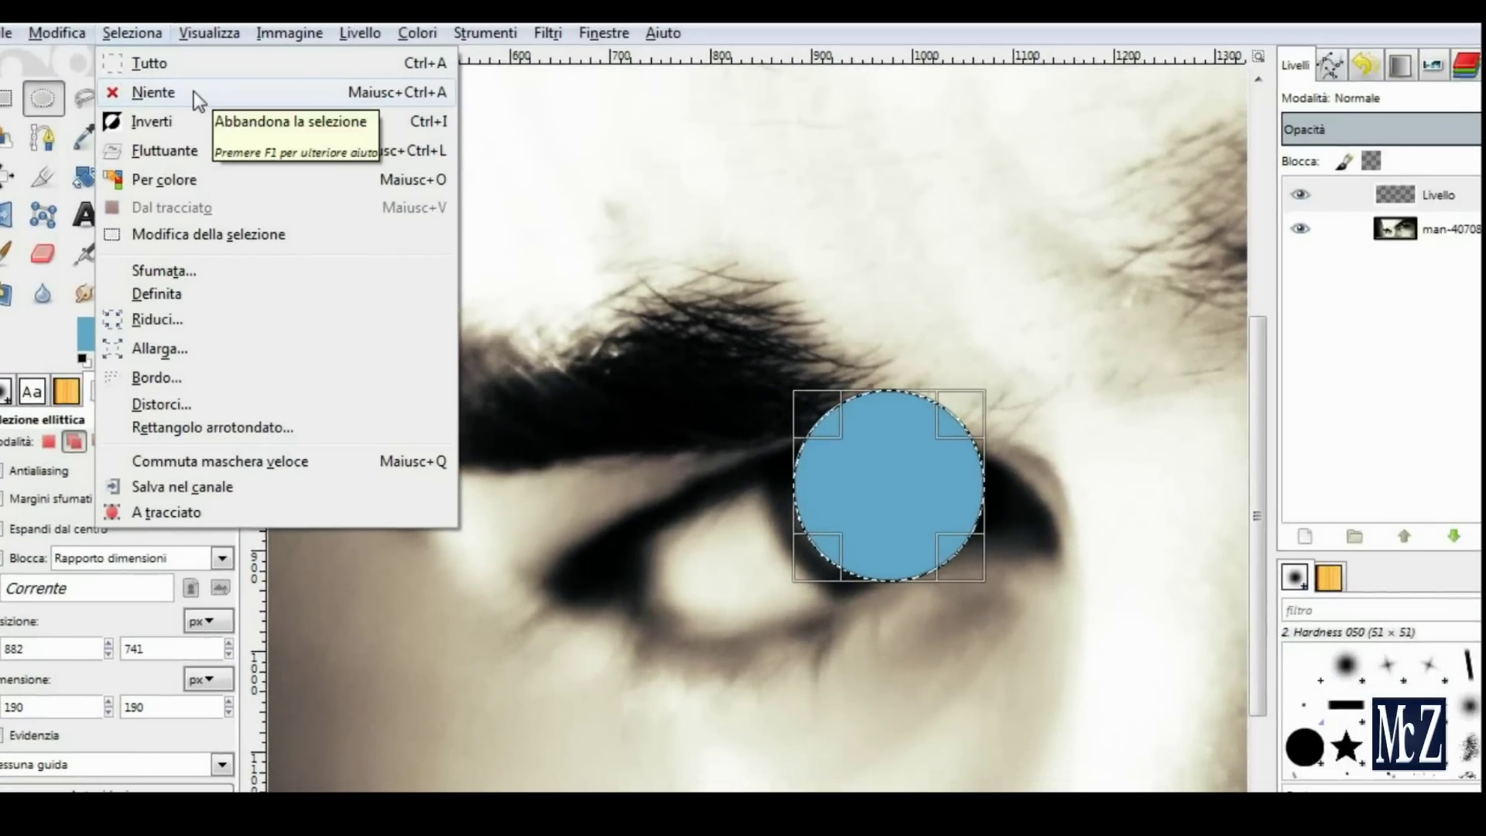
left_click(193, 92)
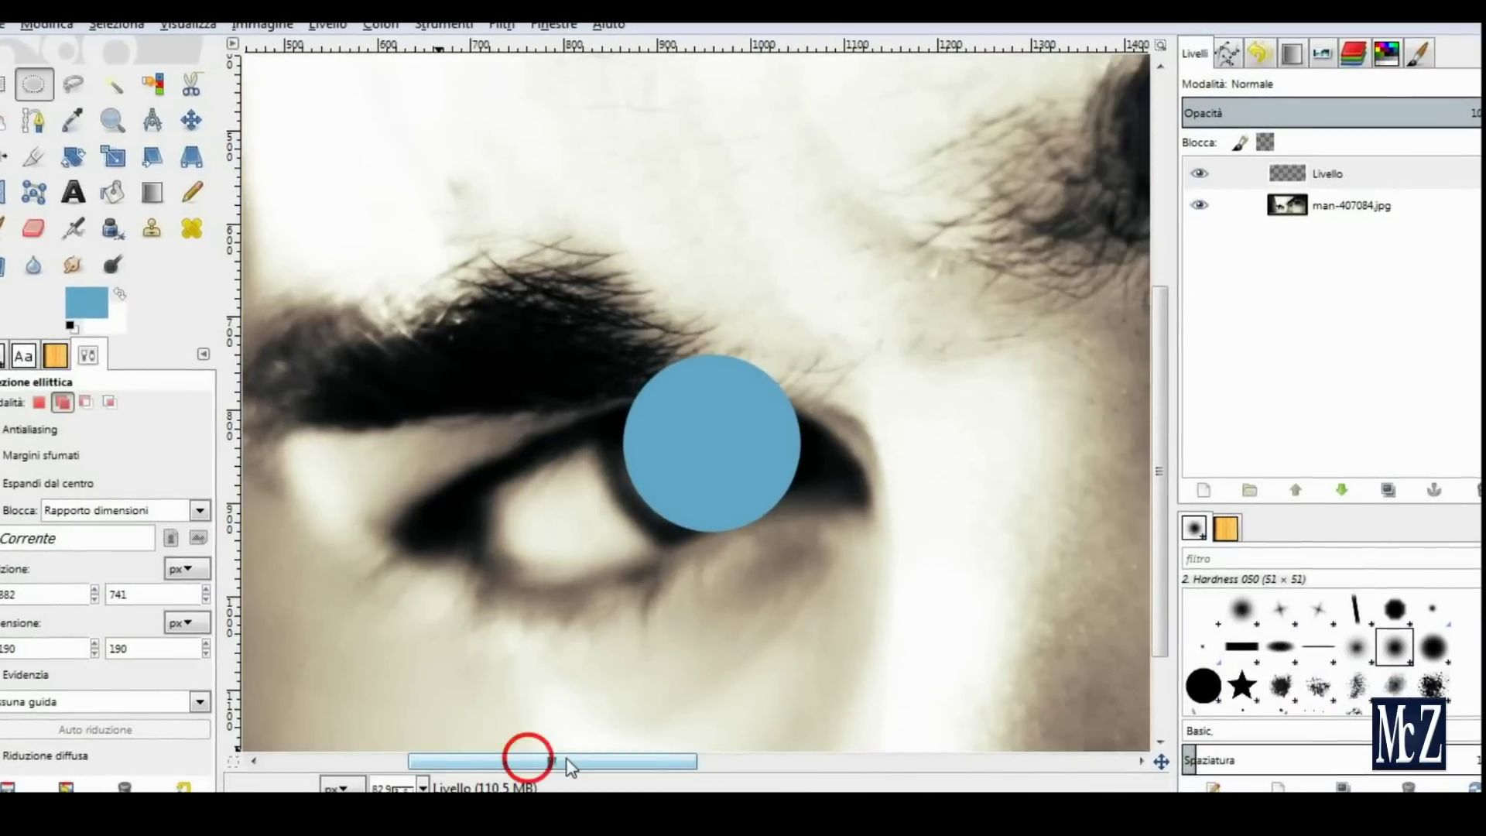
left_click_drag(529, 760, 565, 761)
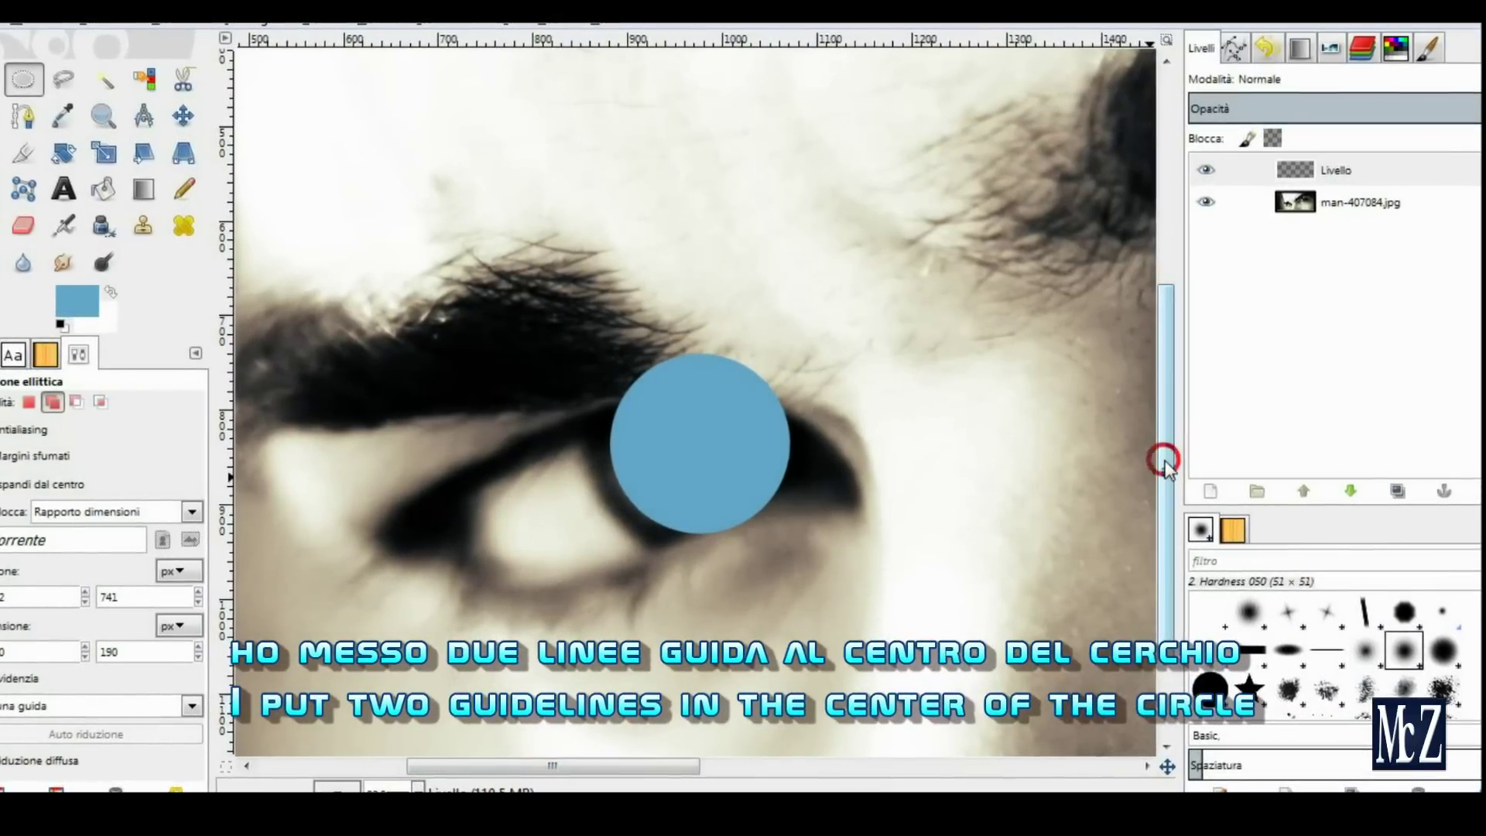
left_click_drag(1165, 464, 1170, 495)
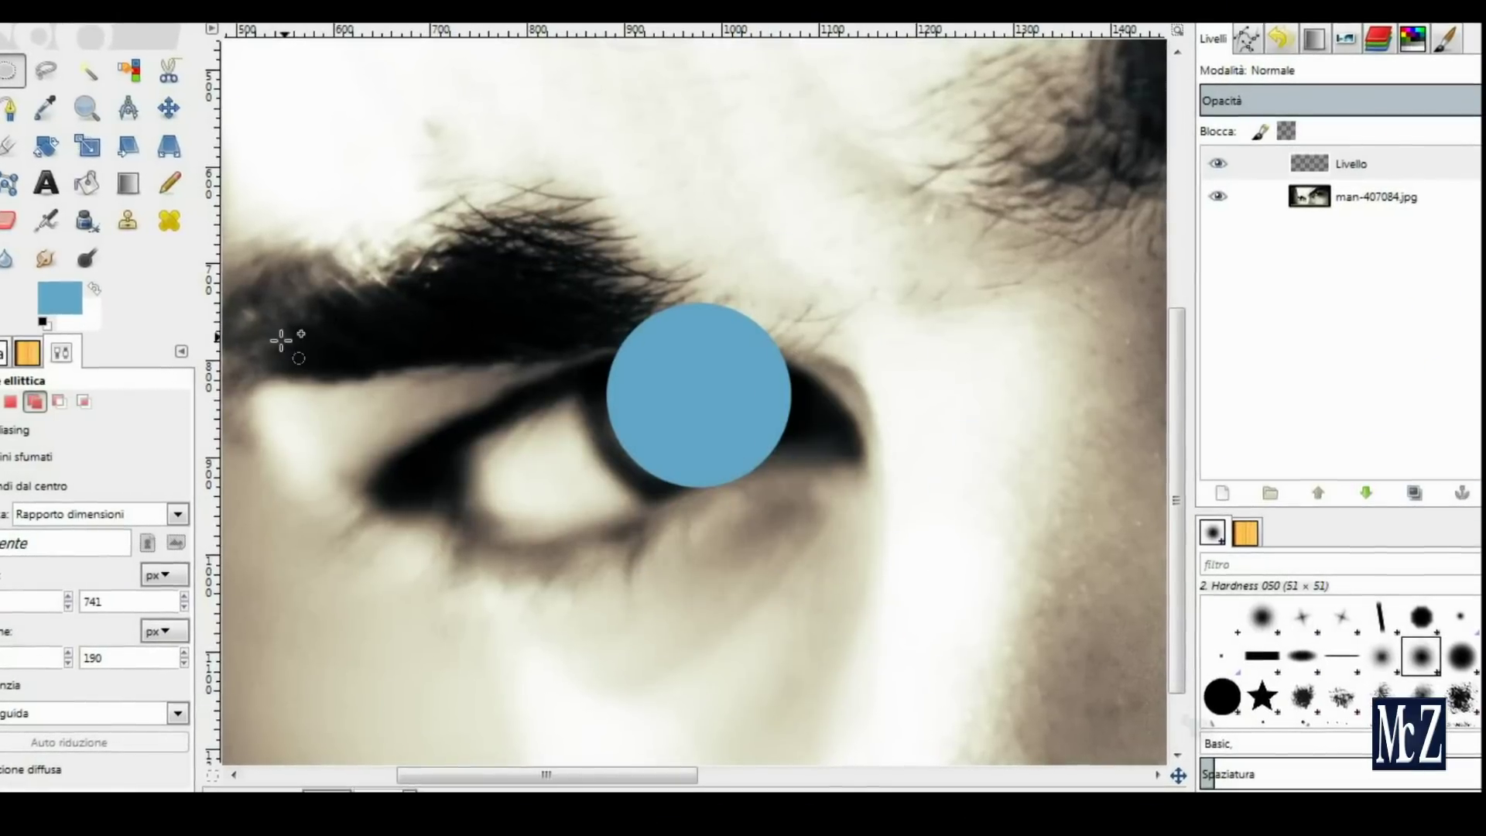
Drag vertical and horizontal guides from the rulers, aligning both on the blue disc's centre
left_click_drag(211, 390, 447, 401)
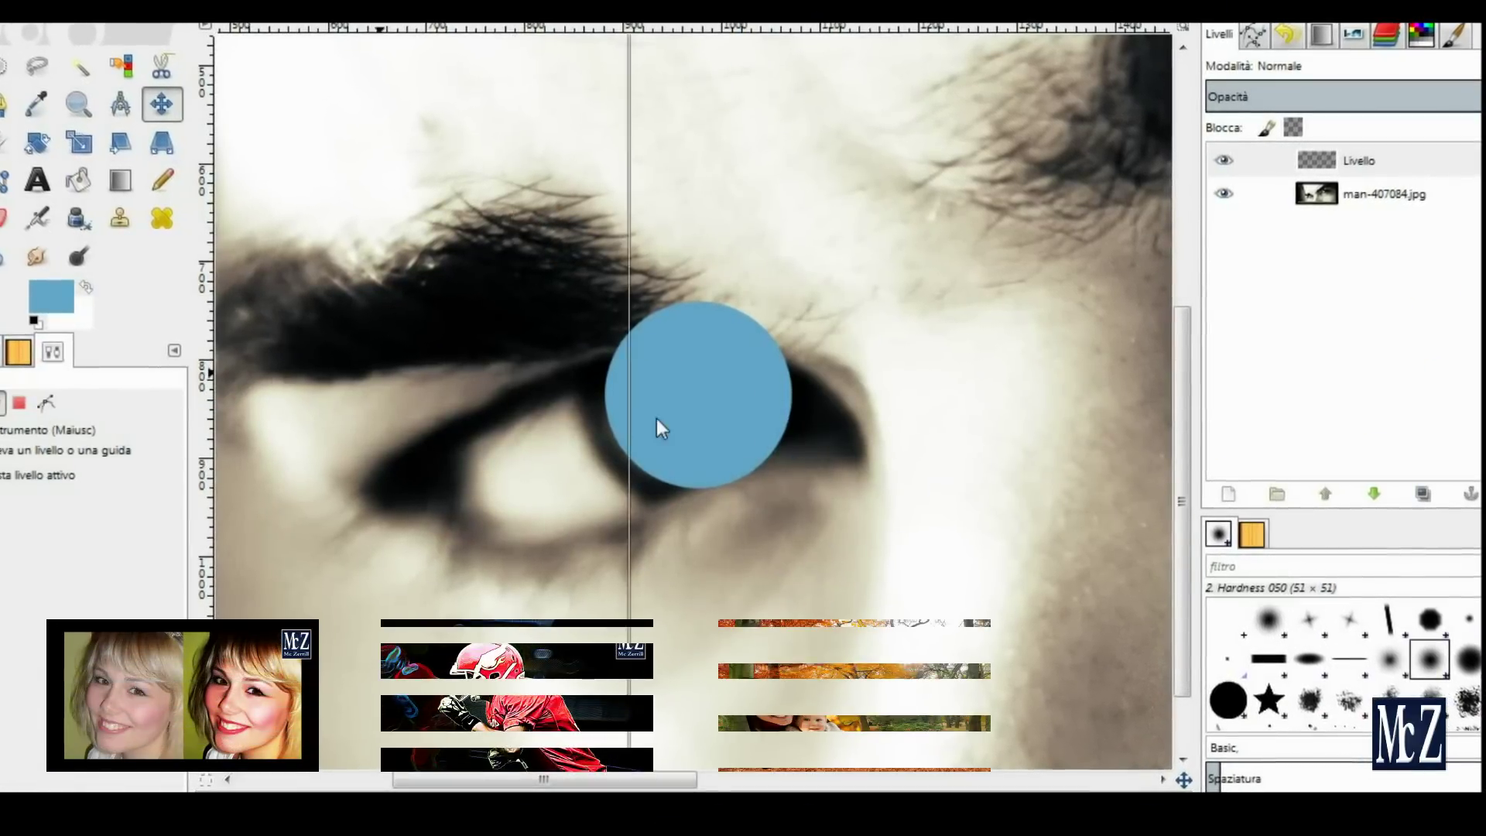
left_click_drag(702, 418, 696, 423)
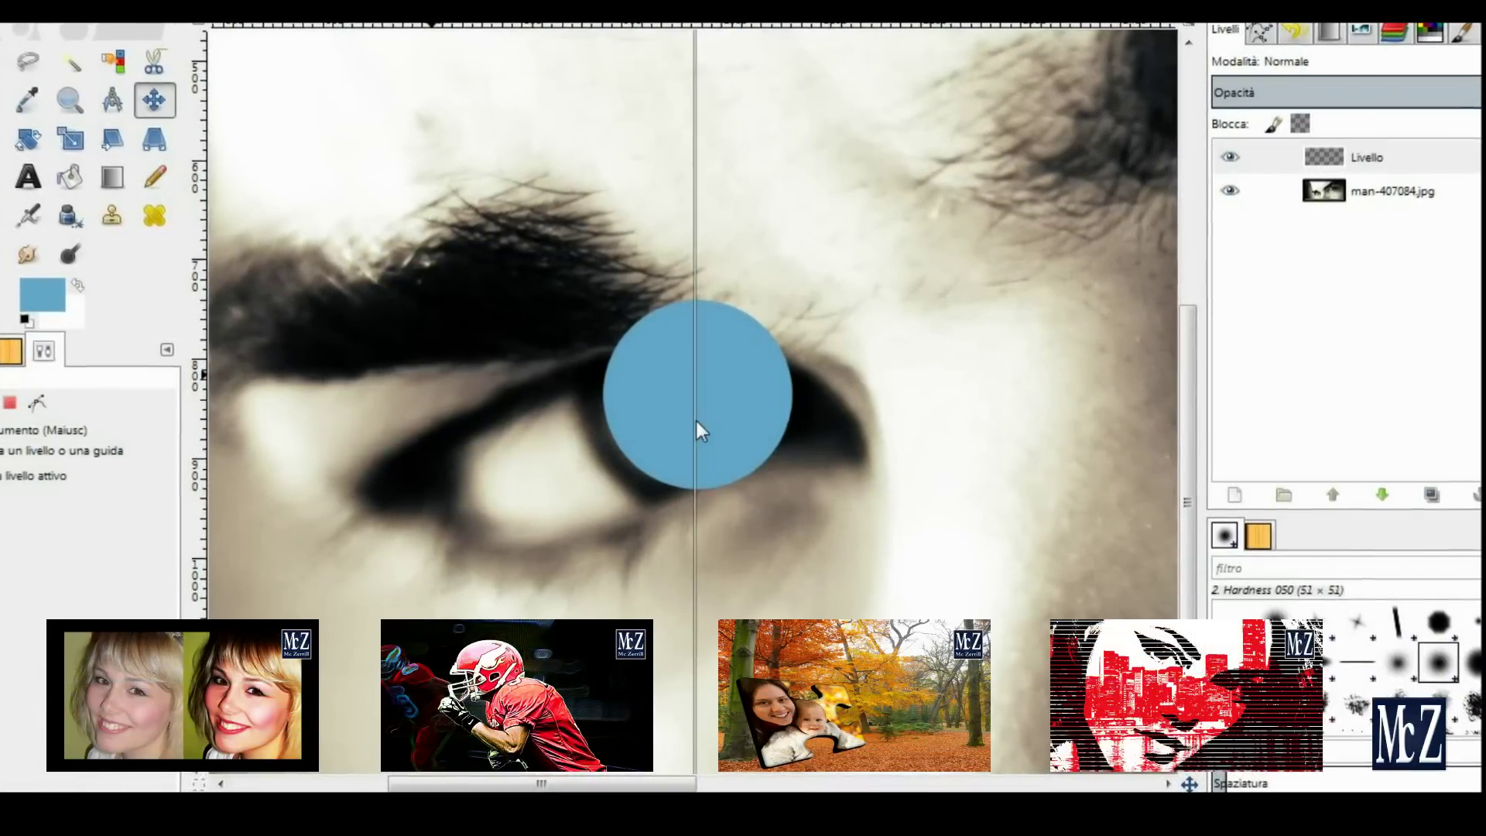
left_click_drag(694, 423, 695, 421)
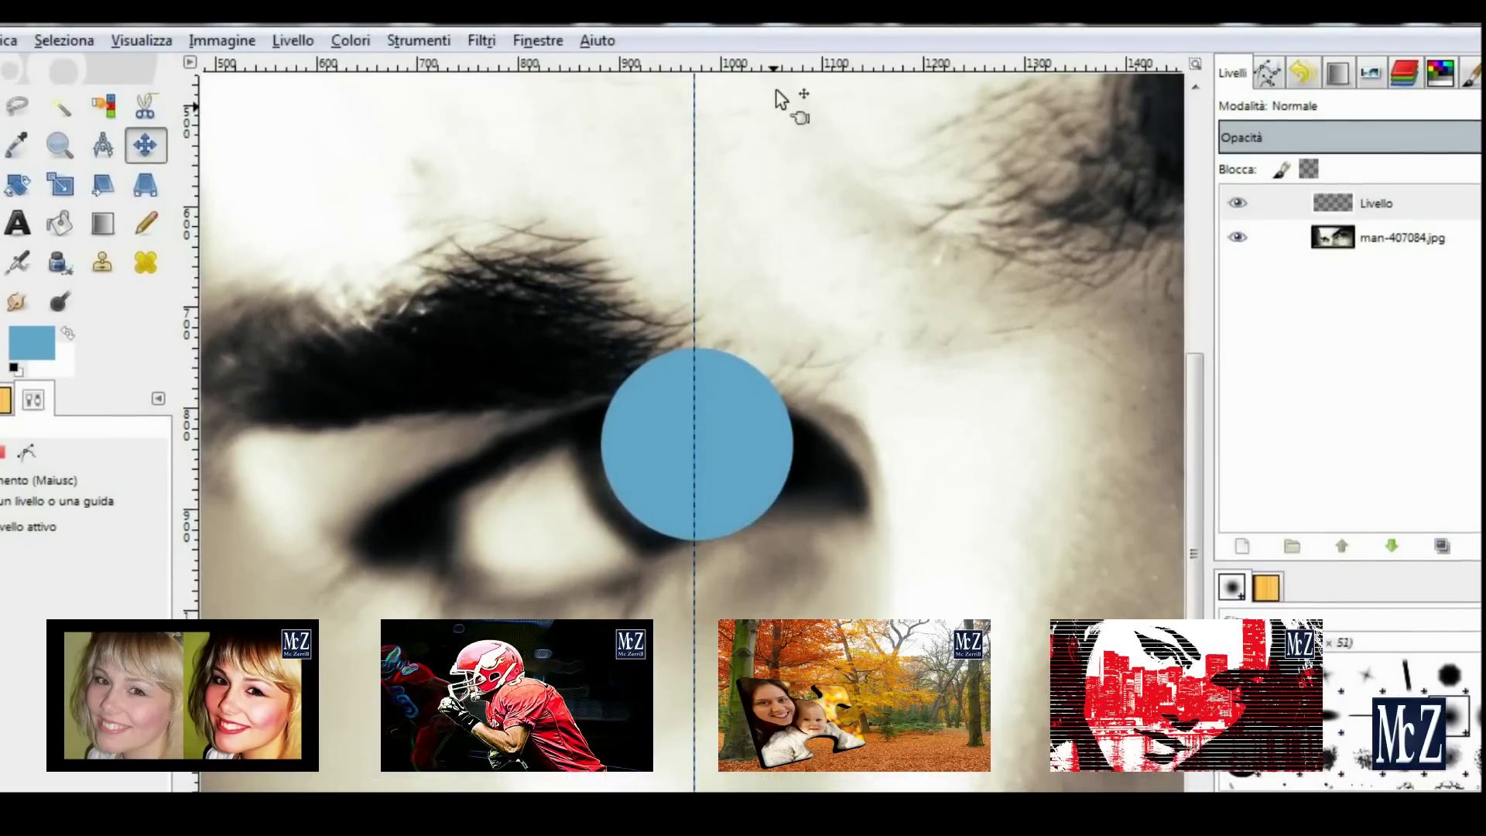
mouse_move(773, 54)
left_mouse_down()
mouse_move(741, 414)
mouse_move(715, 432)
left_mouse_up()
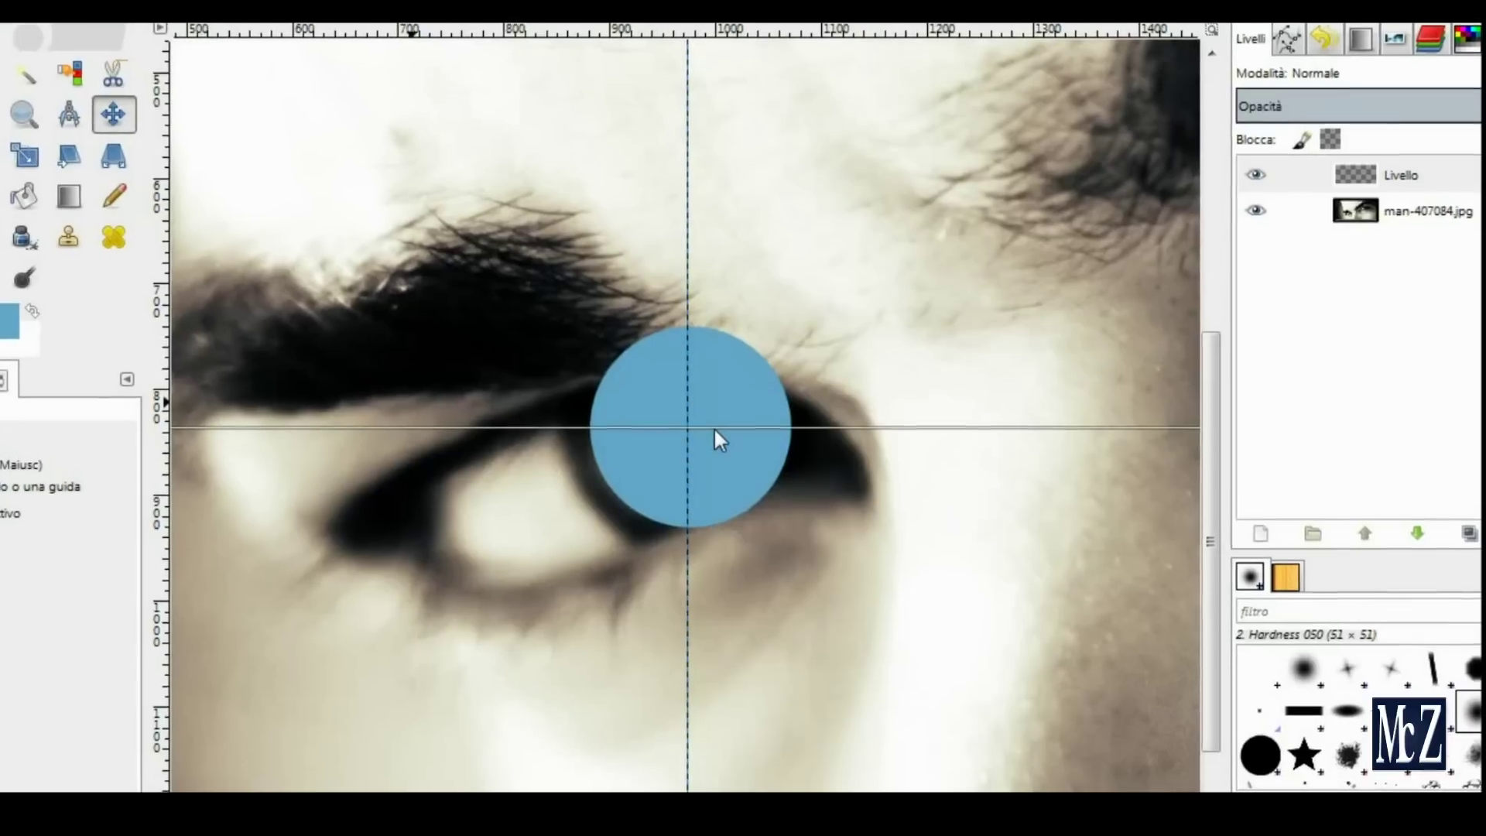
left_click_drag(715, 432, 713, 430)
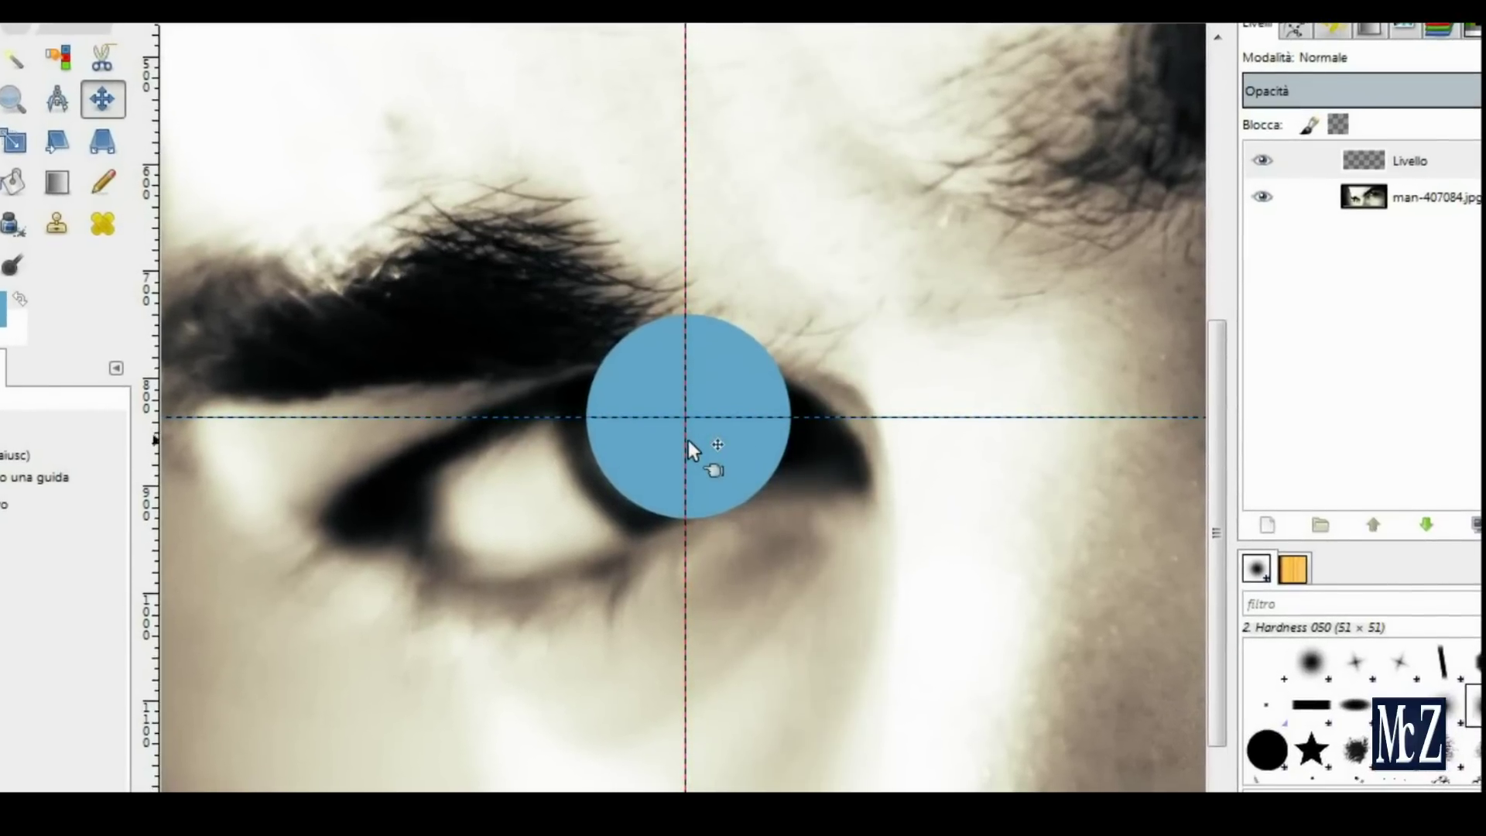
left_click_drag(690, 434, 689, 432)
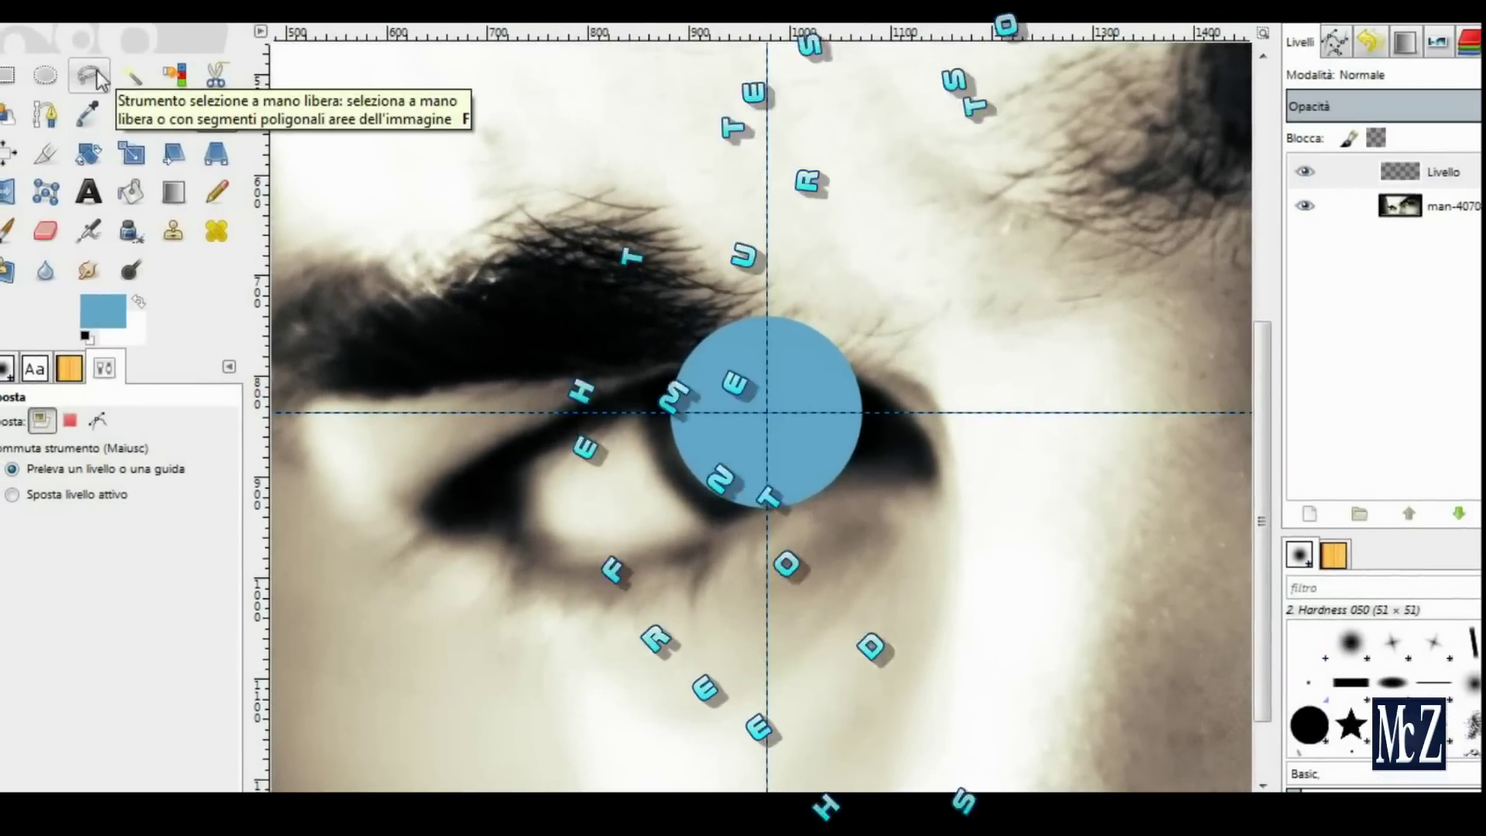
left_click(90, 74)
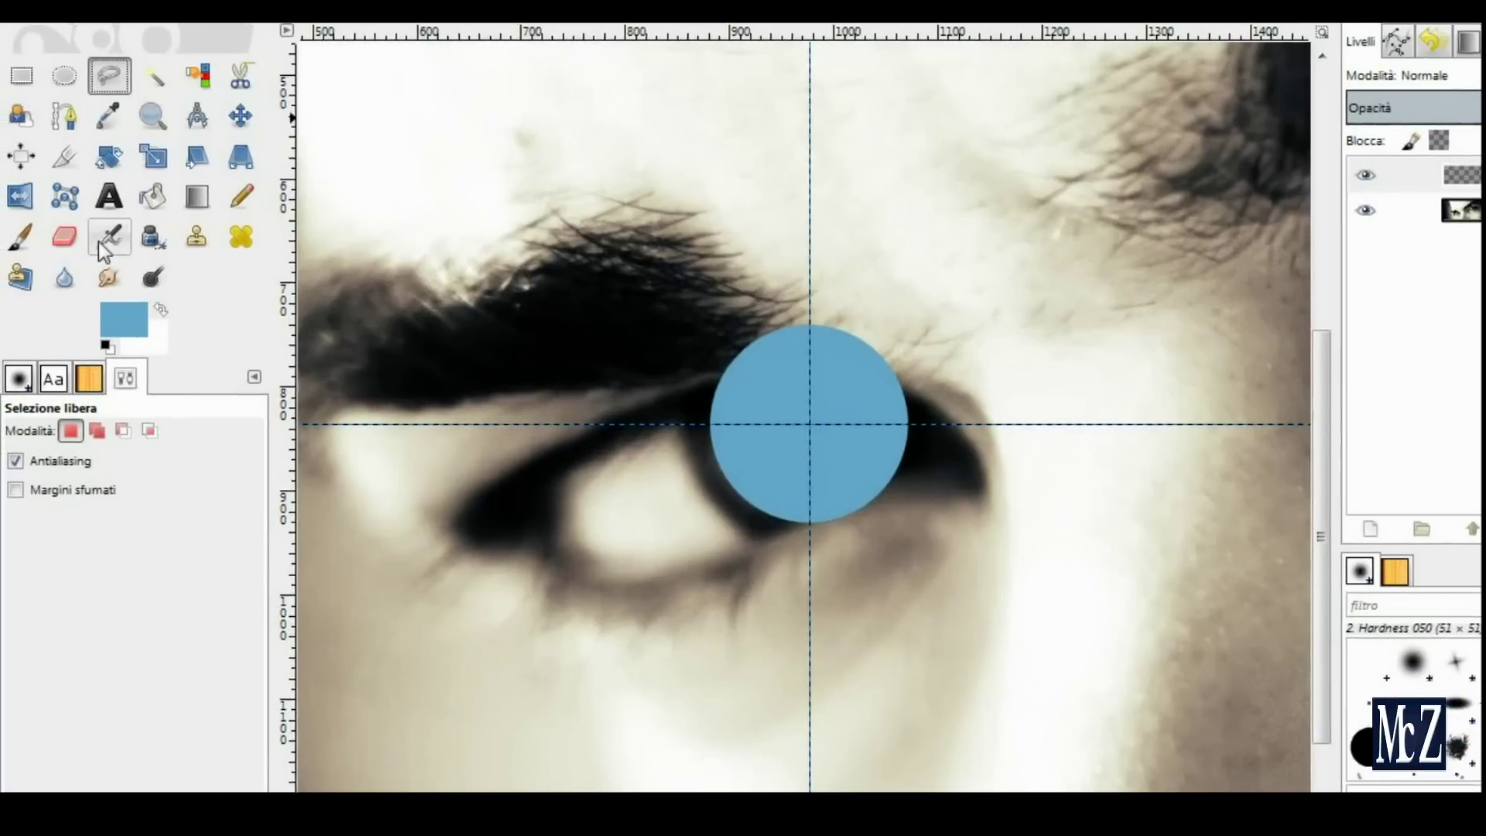
Set Free Select to Add mode and outline the first two thin wedges from the centre
left_click(102, 437)
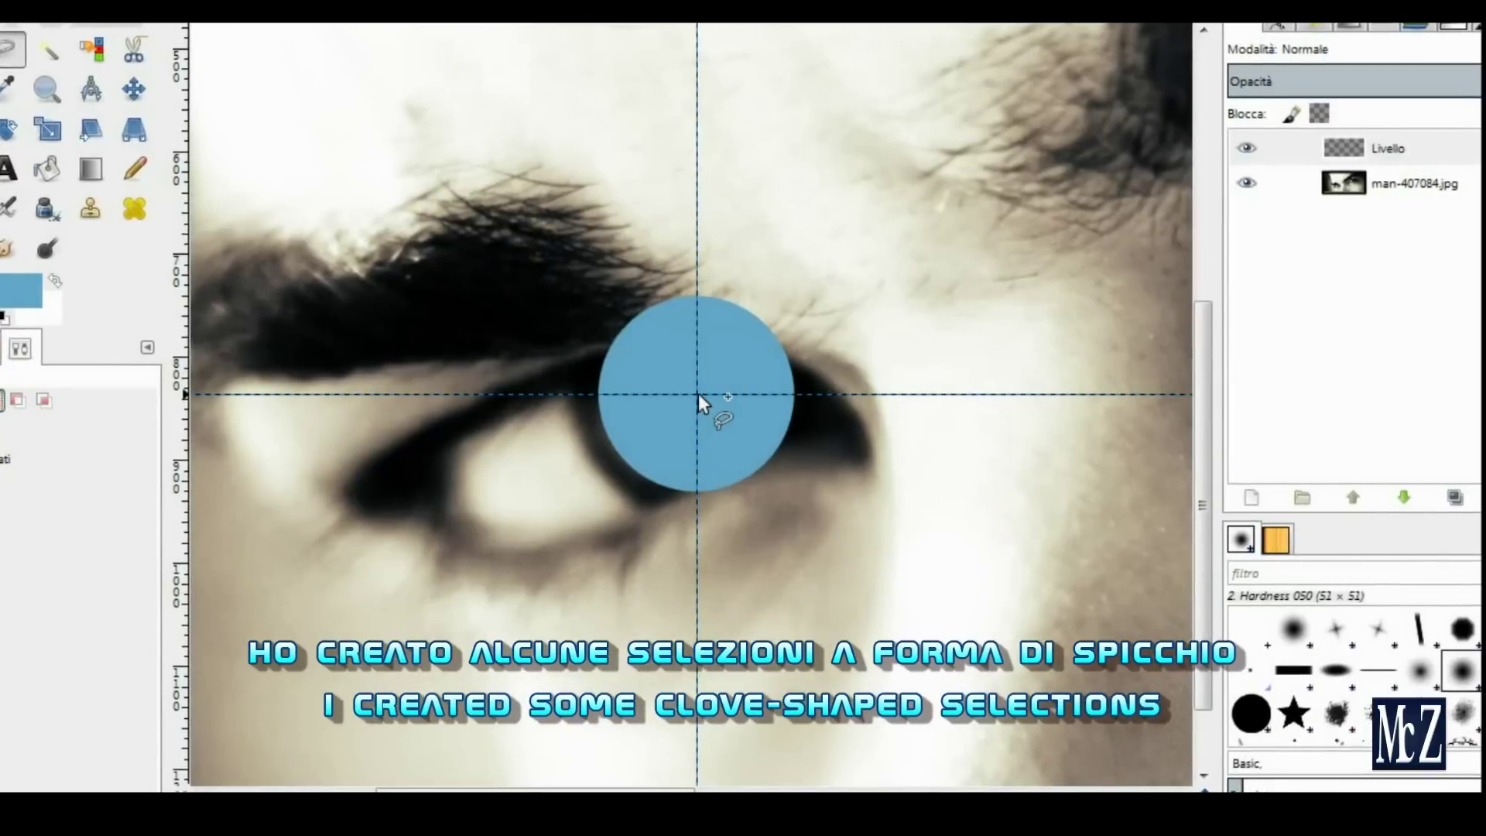
left_click(698, 395)
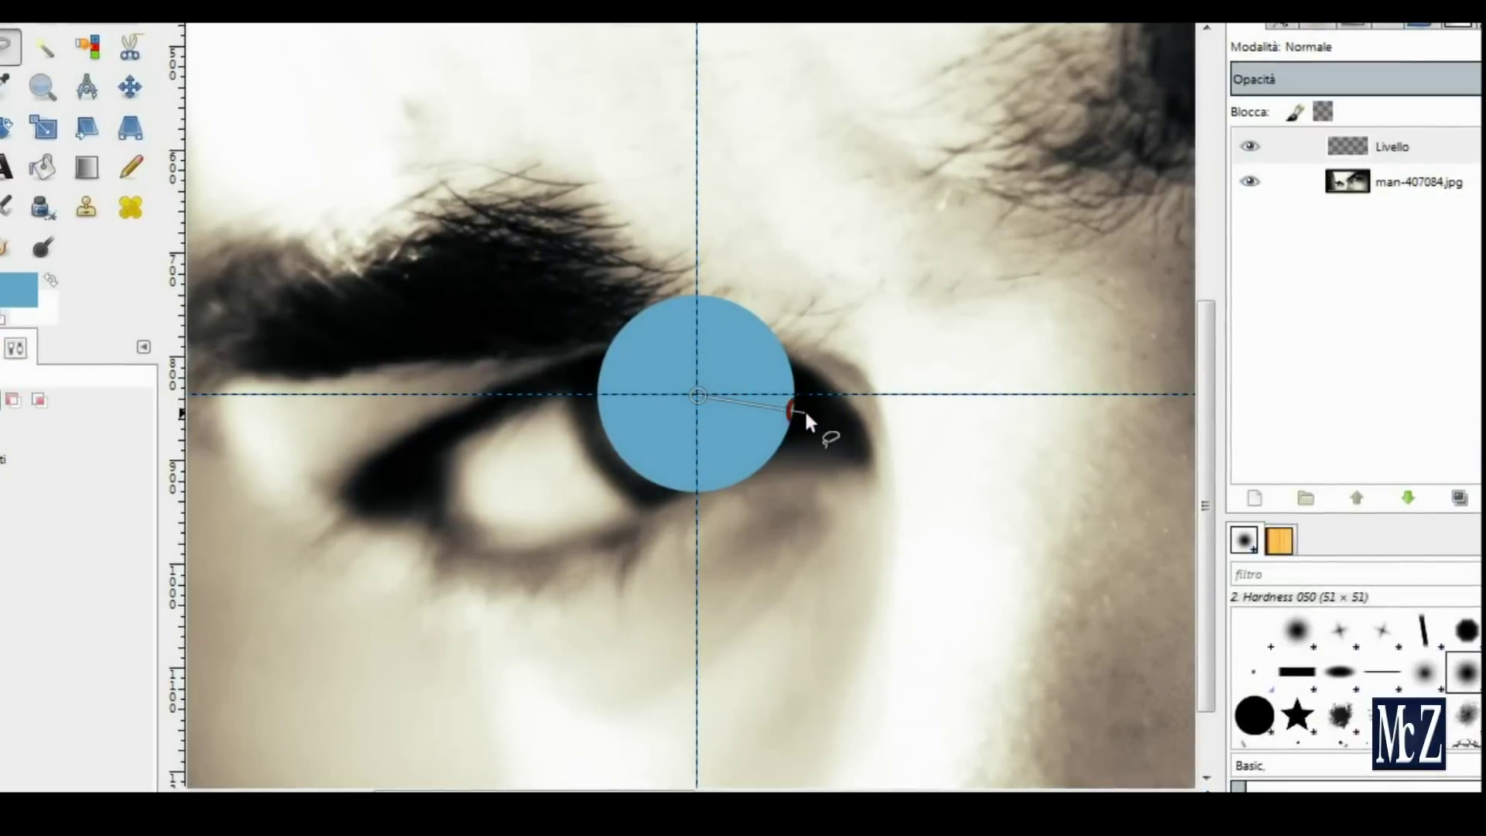
left_click(800, 438)
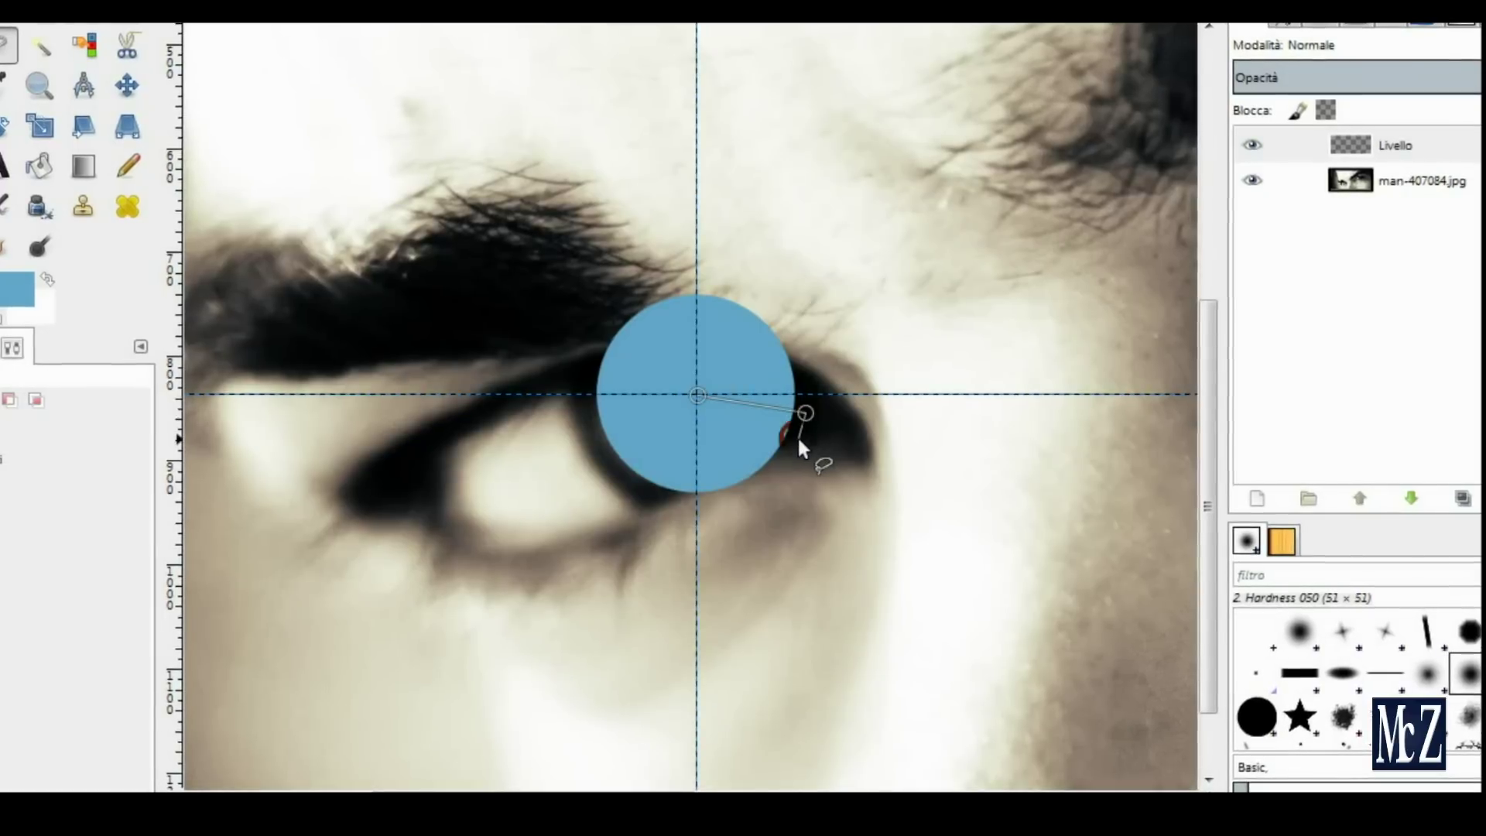
left_click(698, 396)
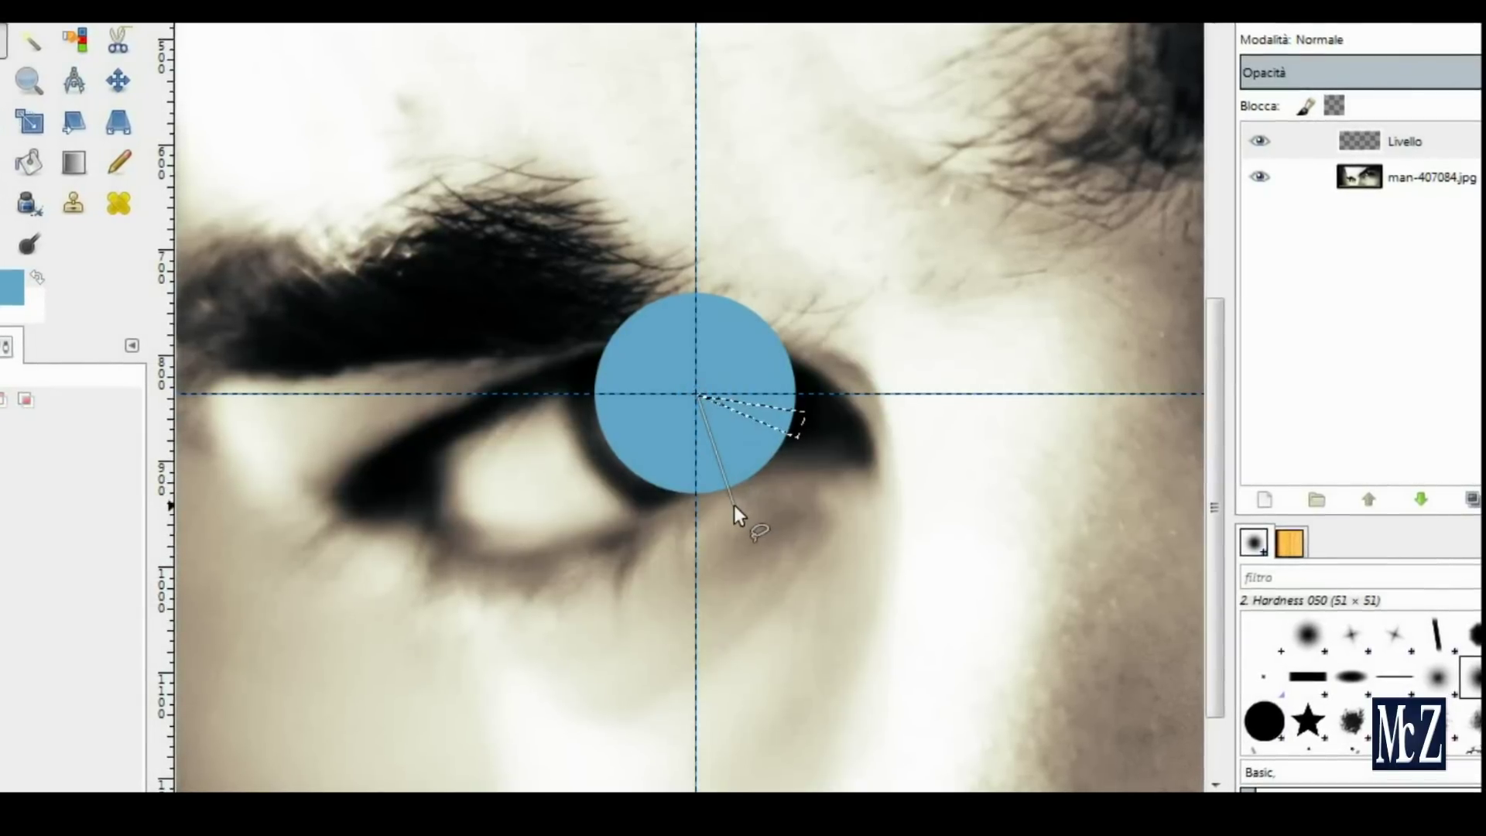
left_click_drag(734, 504, 708, 509)
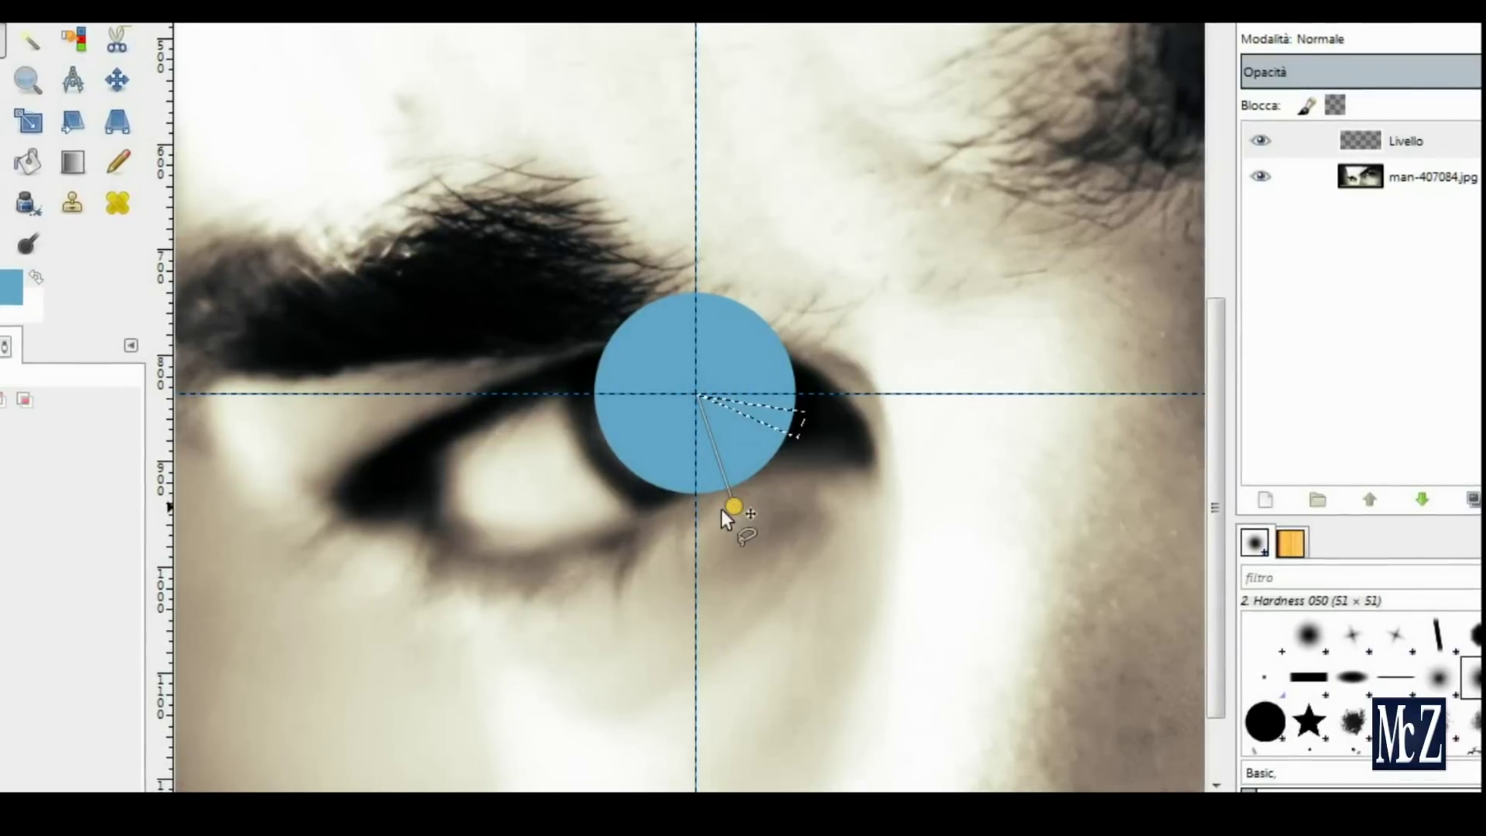
left_click(696, 395)
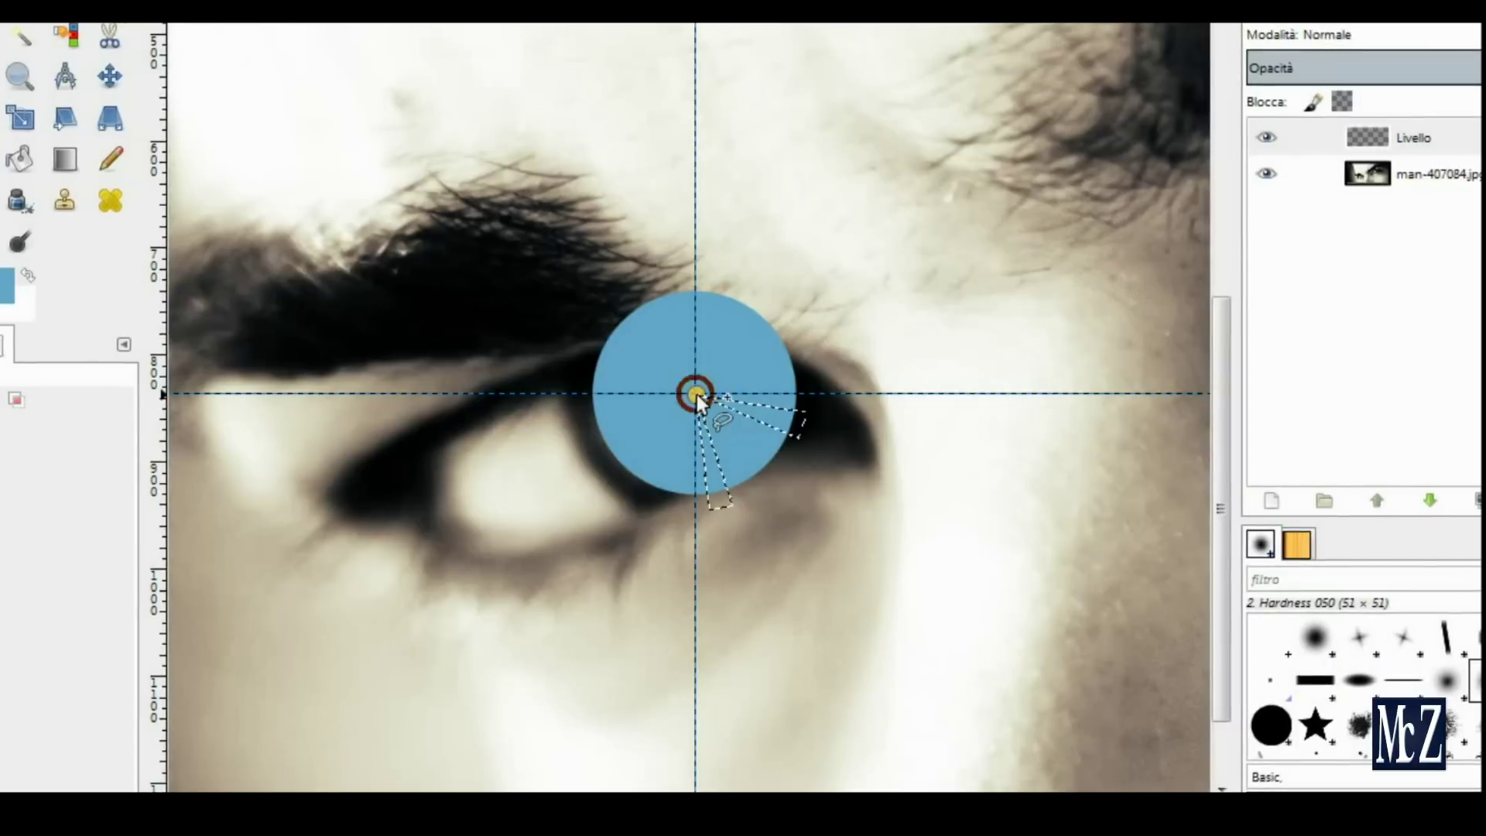
Add three more wedges on the disc's lower-left, left and upper-left sides
left_click(620, 496)
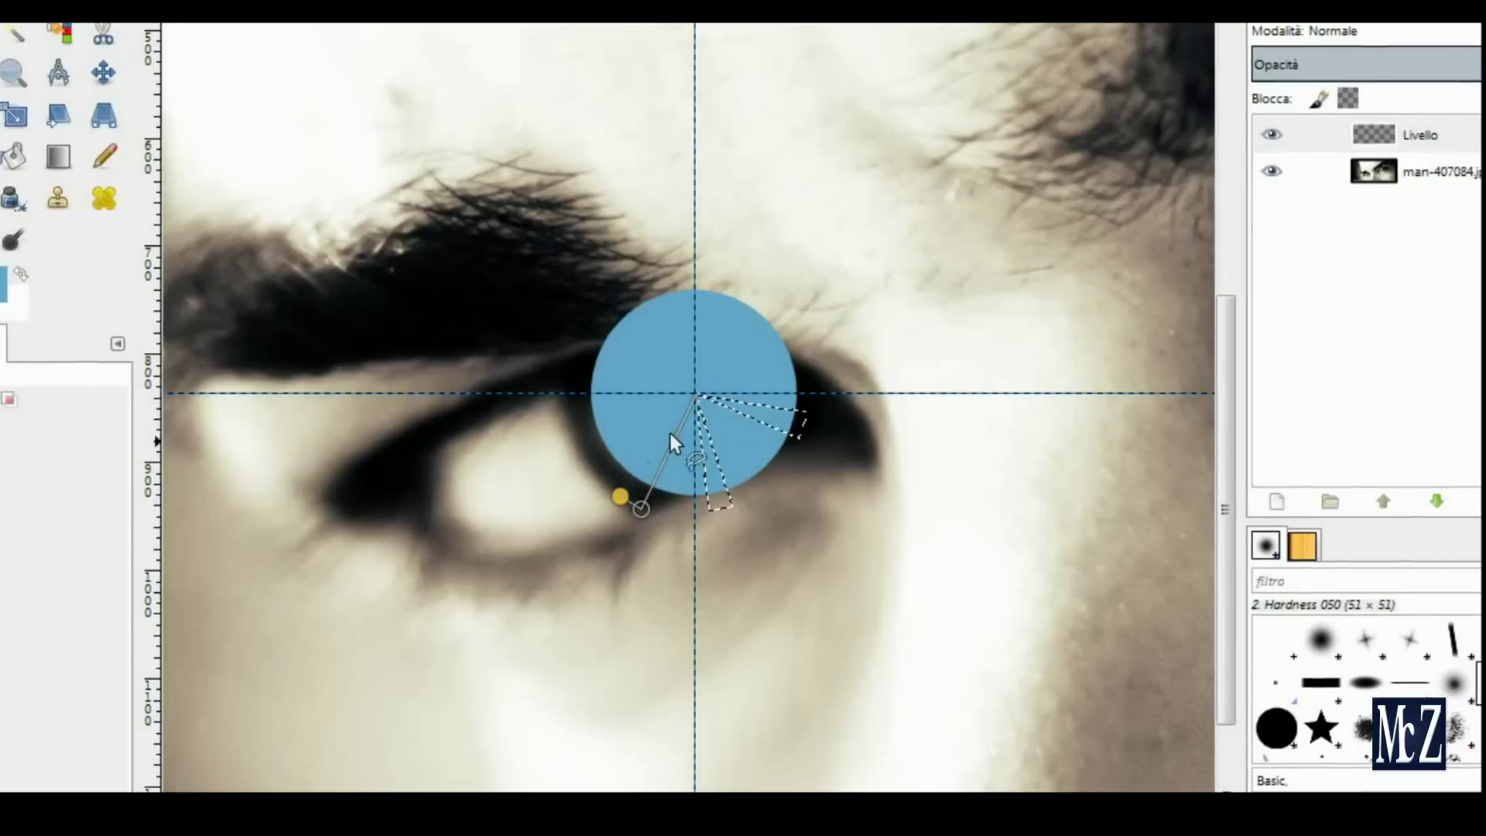
left_click(693, 393)
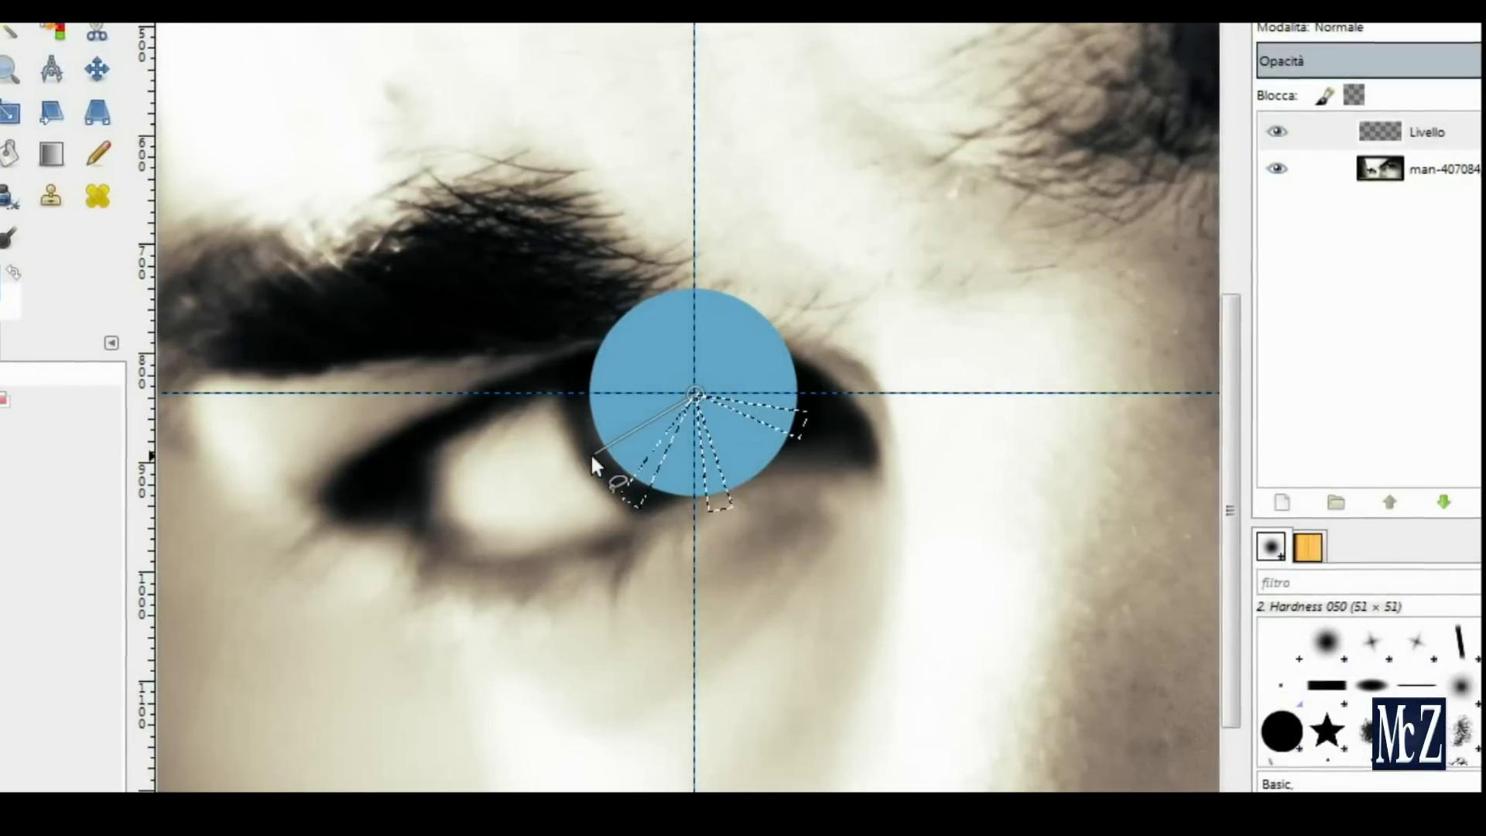
left_click(573, 439)
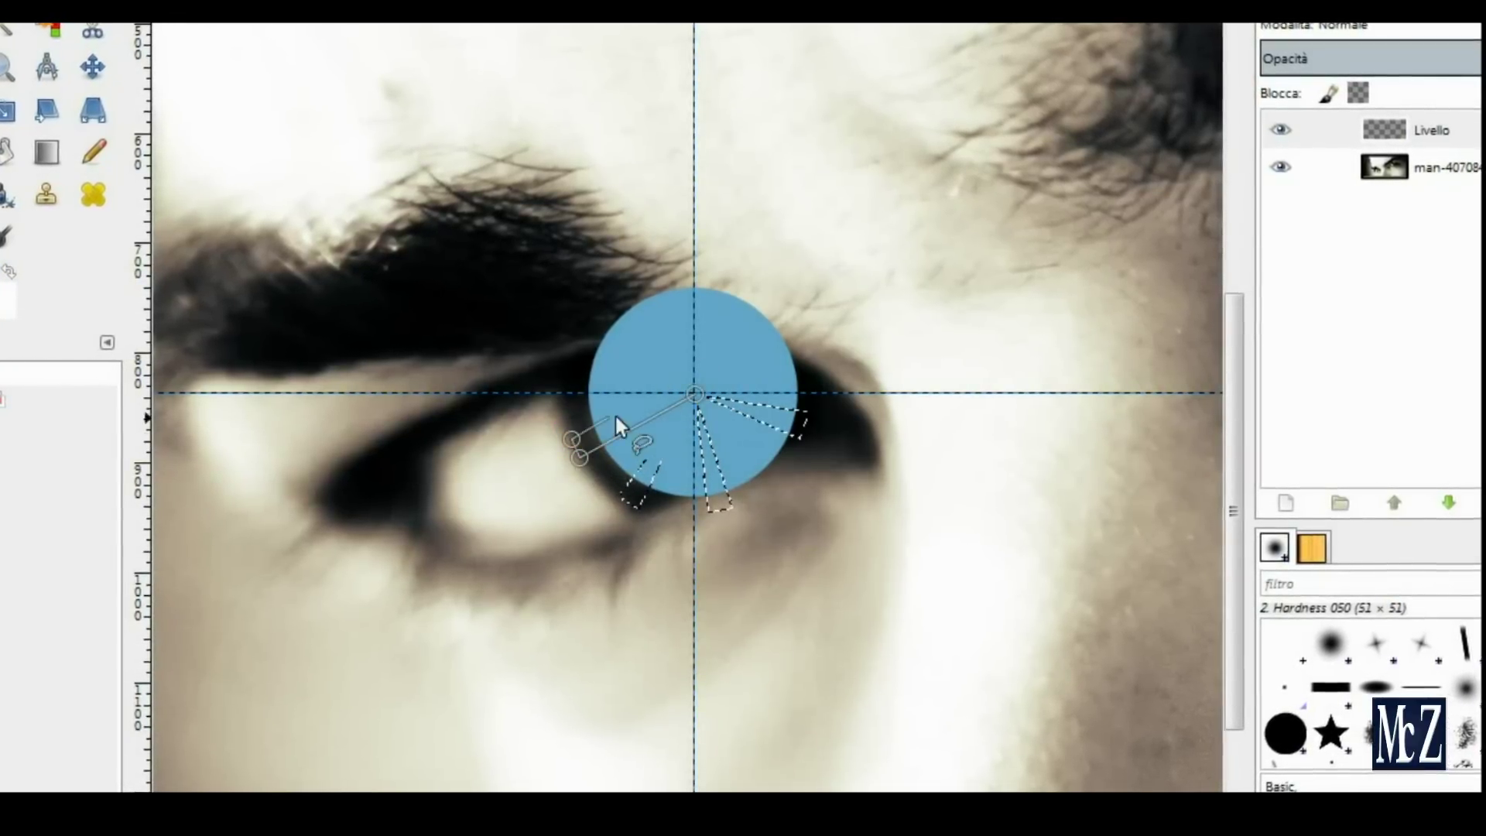
left_click(687, 395)
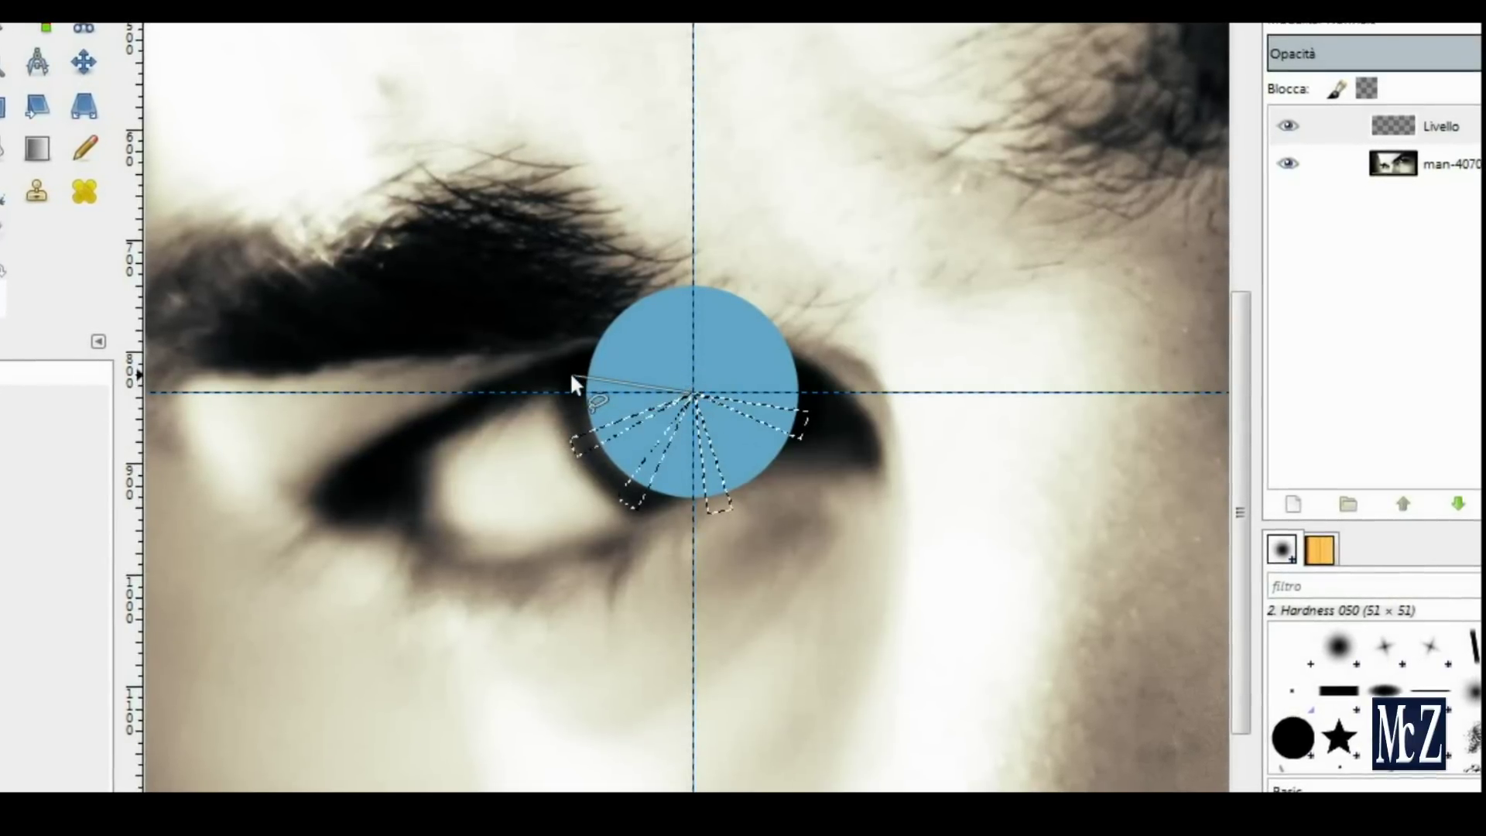
left_click(573, 350)
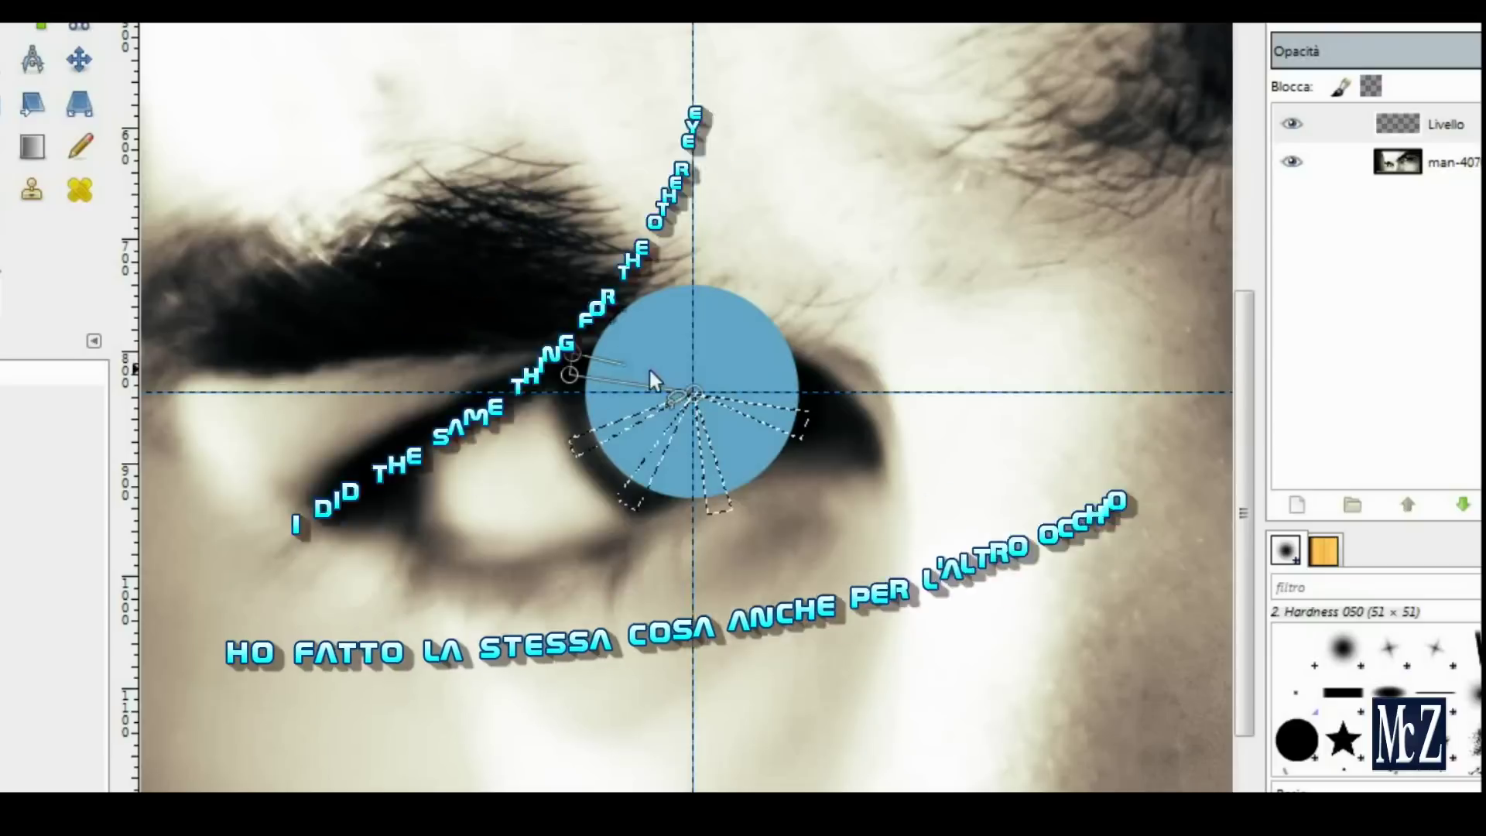
left_click(687, 388)
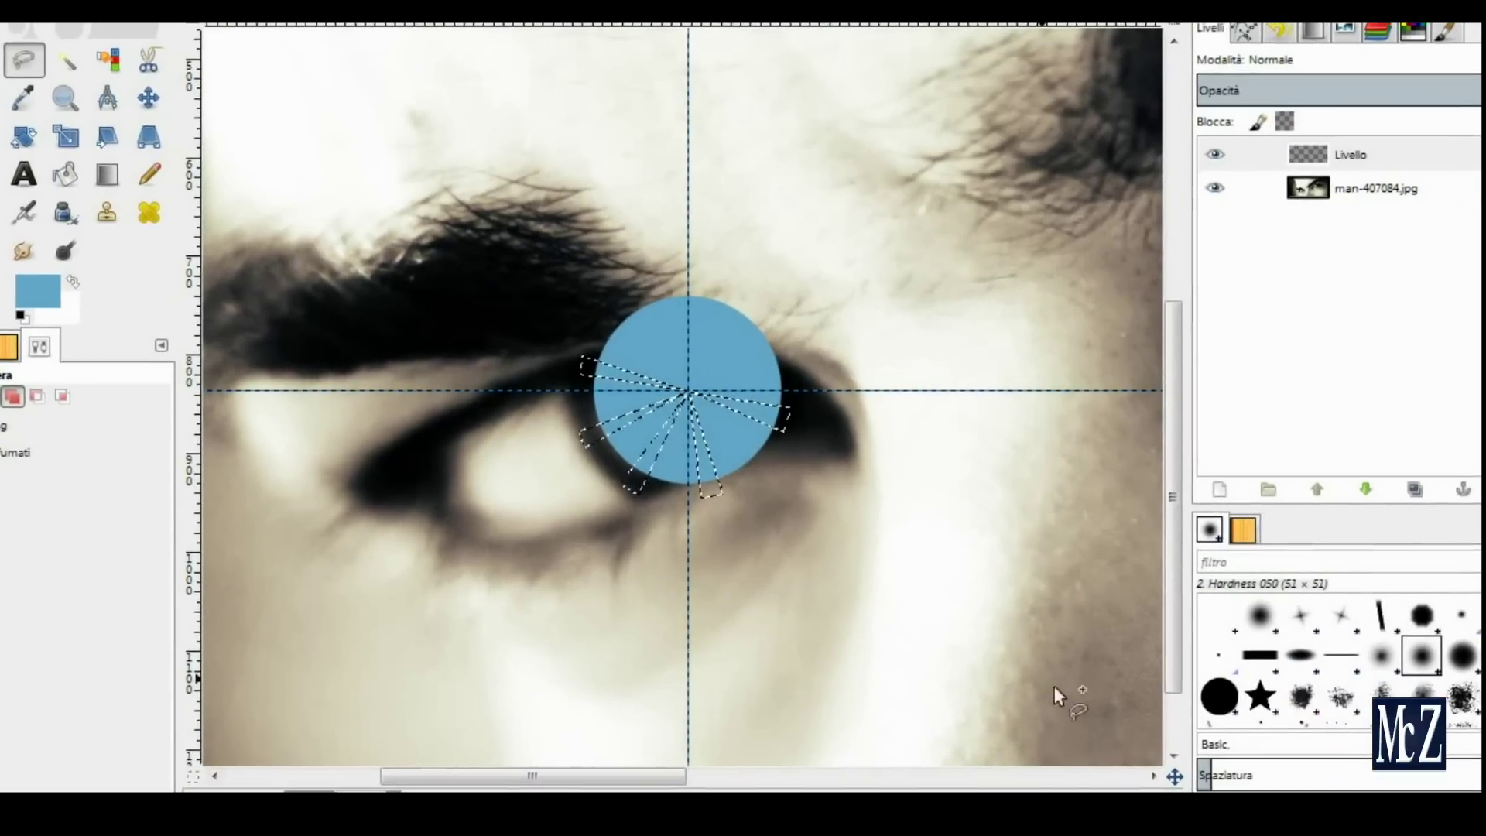
Pan to the other eye and cross new vertical and horizontal guides at its disc's centre
left_click_drag(1163, 776, 1153, 743)
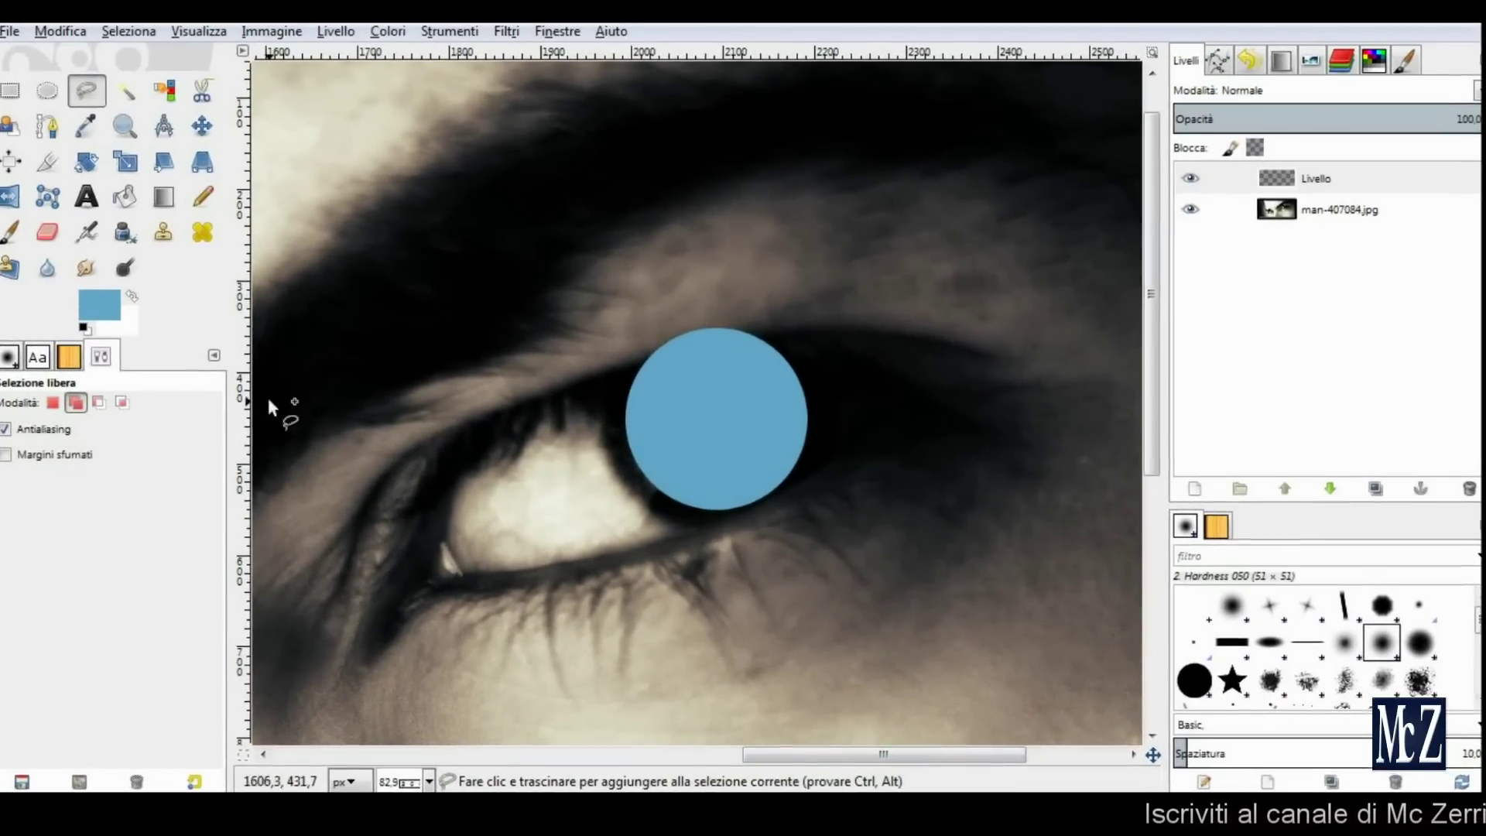
left_click_drag(246, 406, 715, 425)
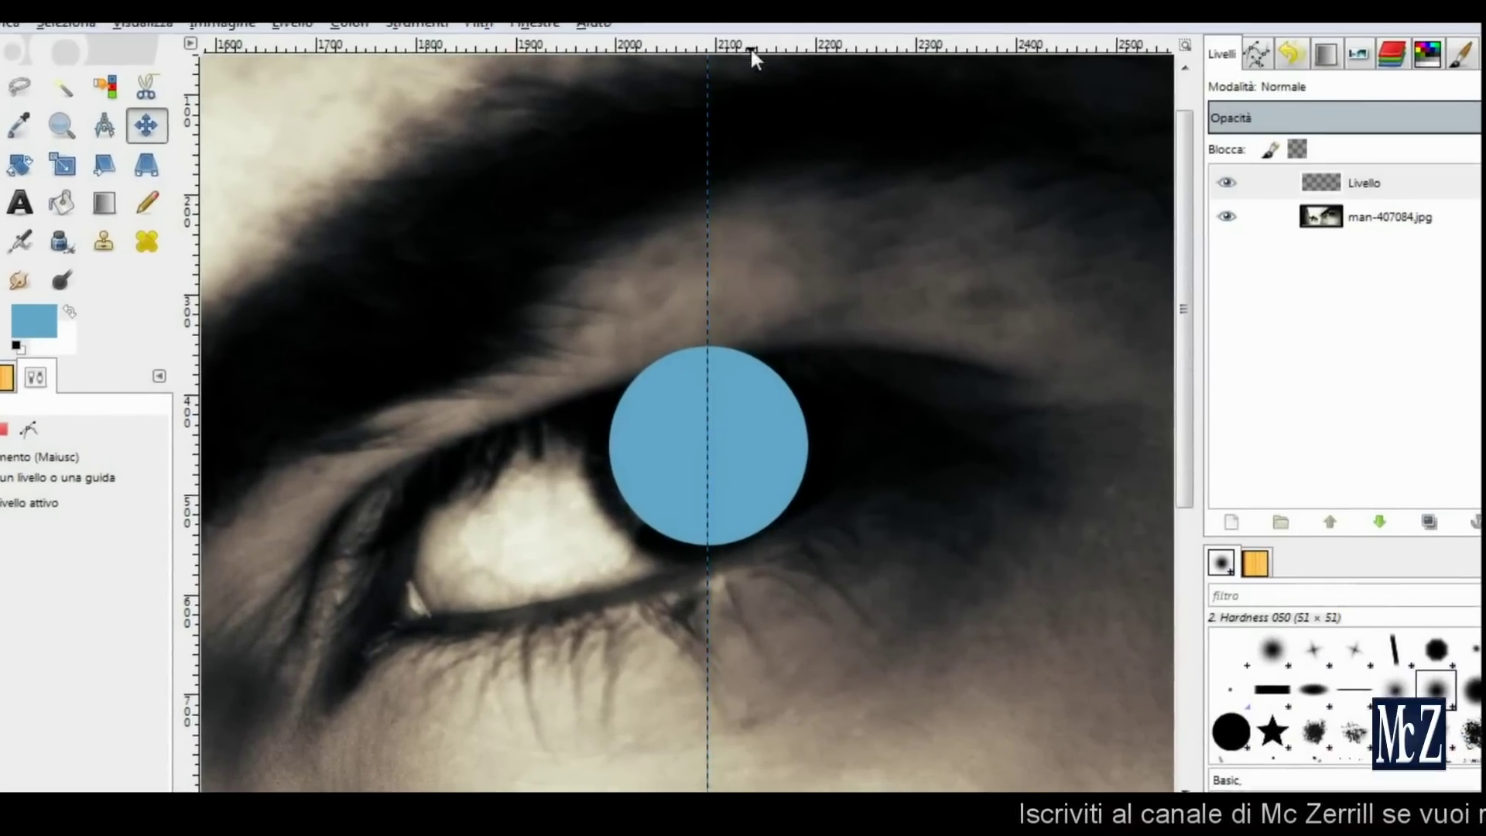
left_click_drag(750, 31, 720, 234)
left_click_drag(716, 458, 722, 450)
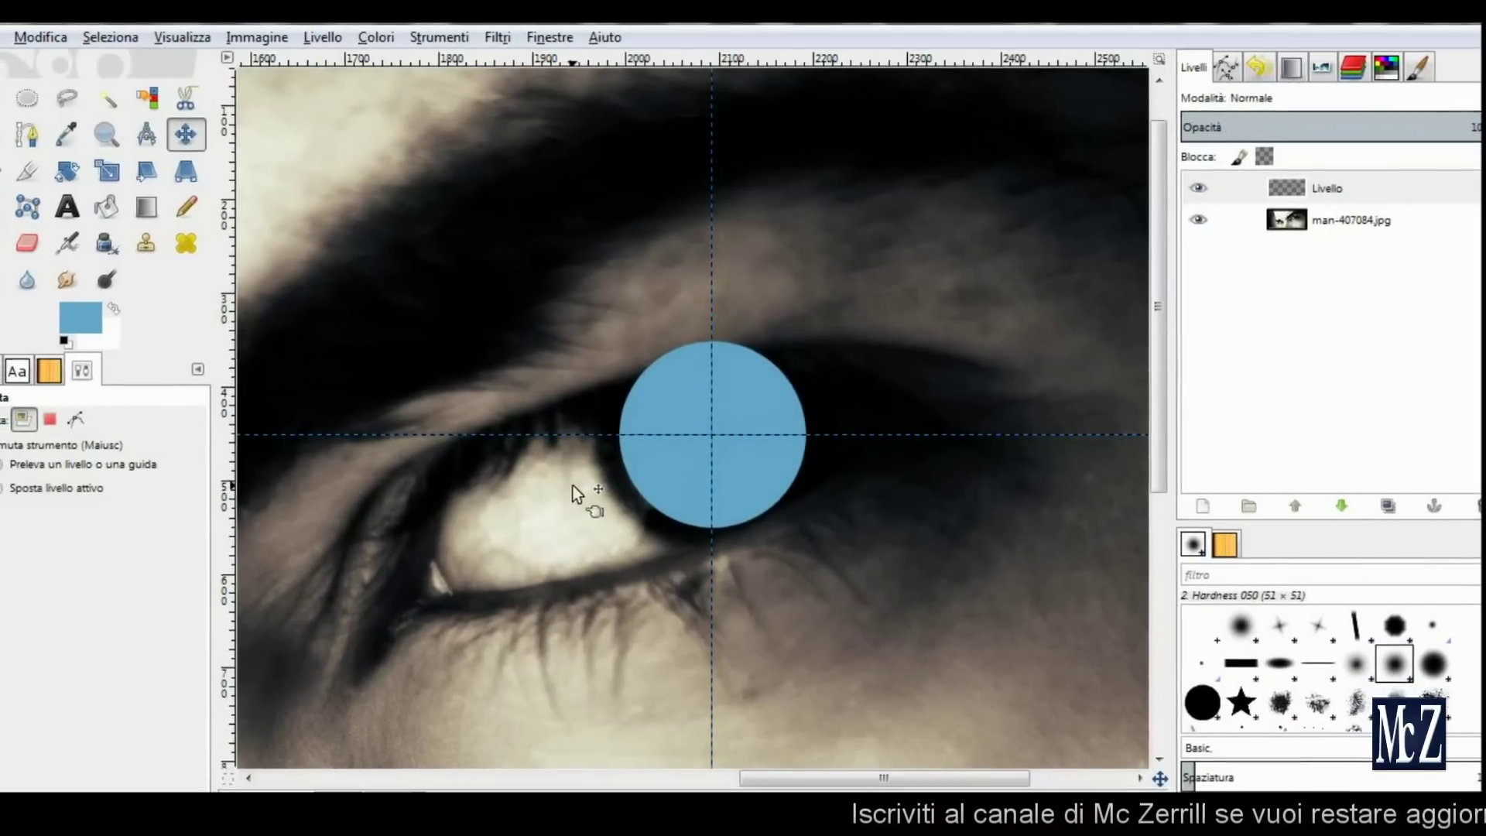
Outline several thin wedge selections radiating from the second blue disc's centre
left_click(716, 421)
left_click(817, 400)
left_click(816, 419)
left_click(713, 421)
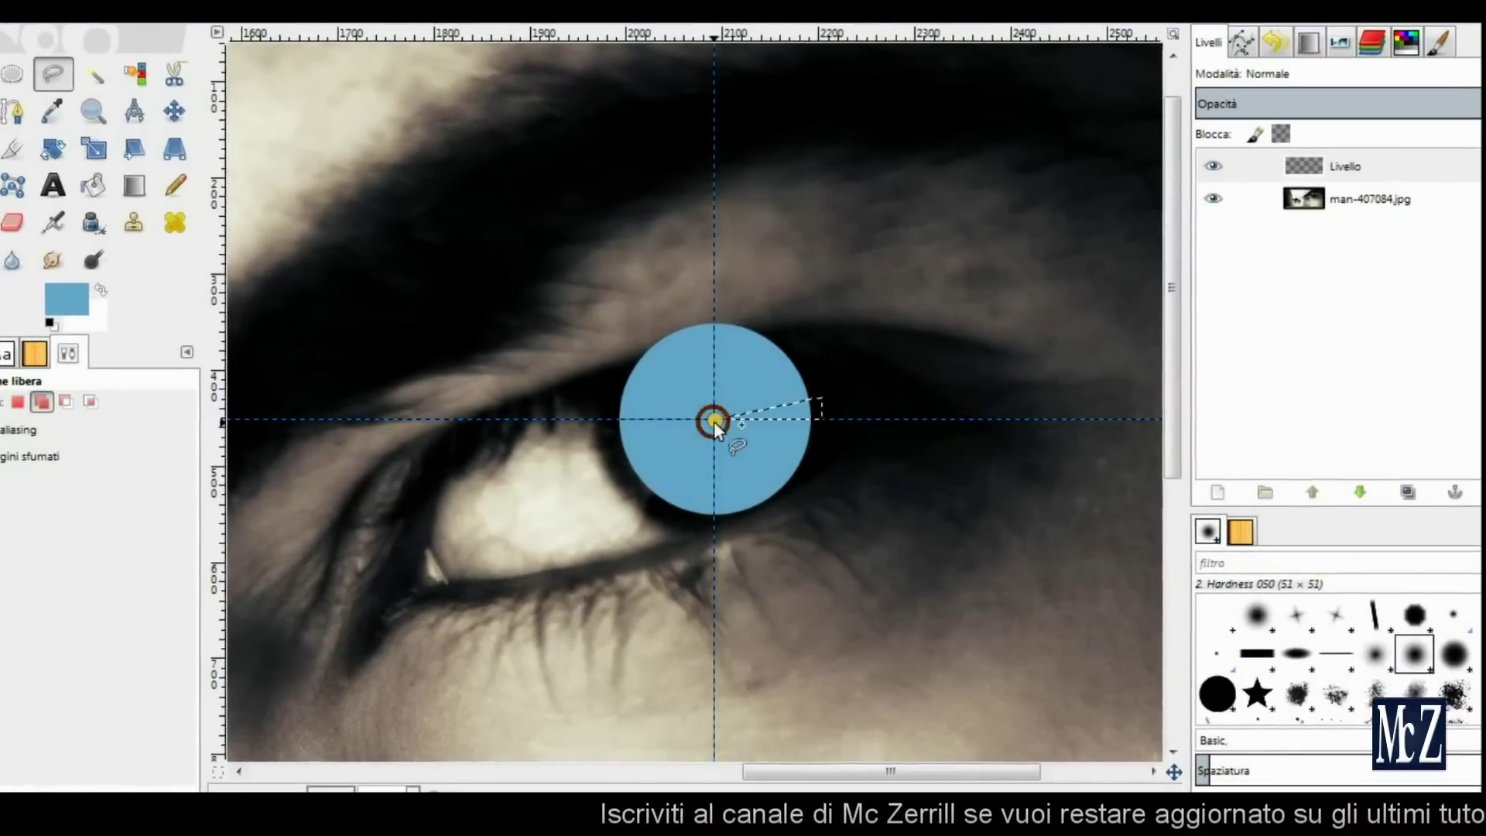
left_click(713, 419)
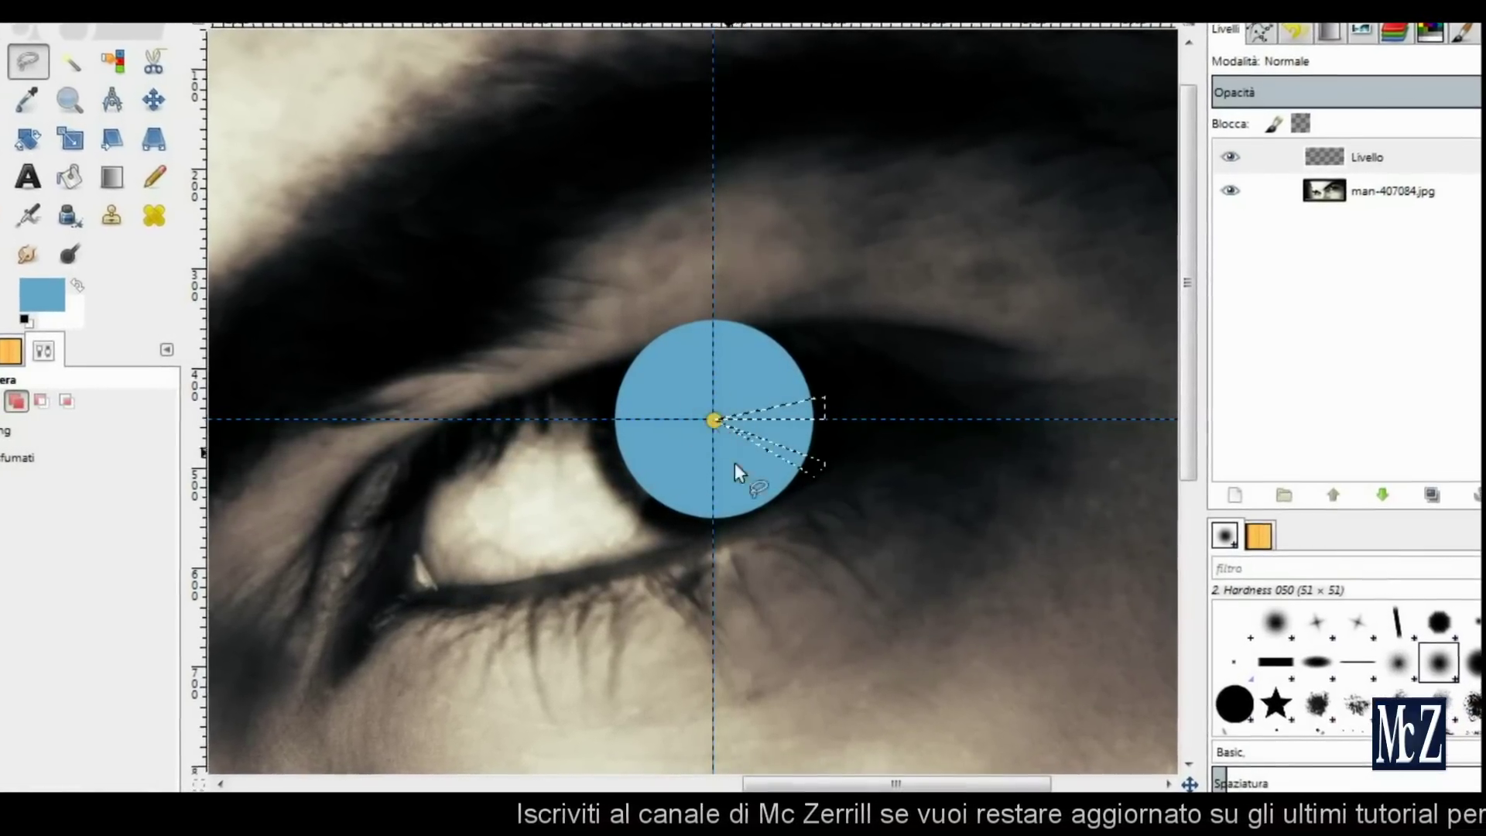
left_click(714, 422)
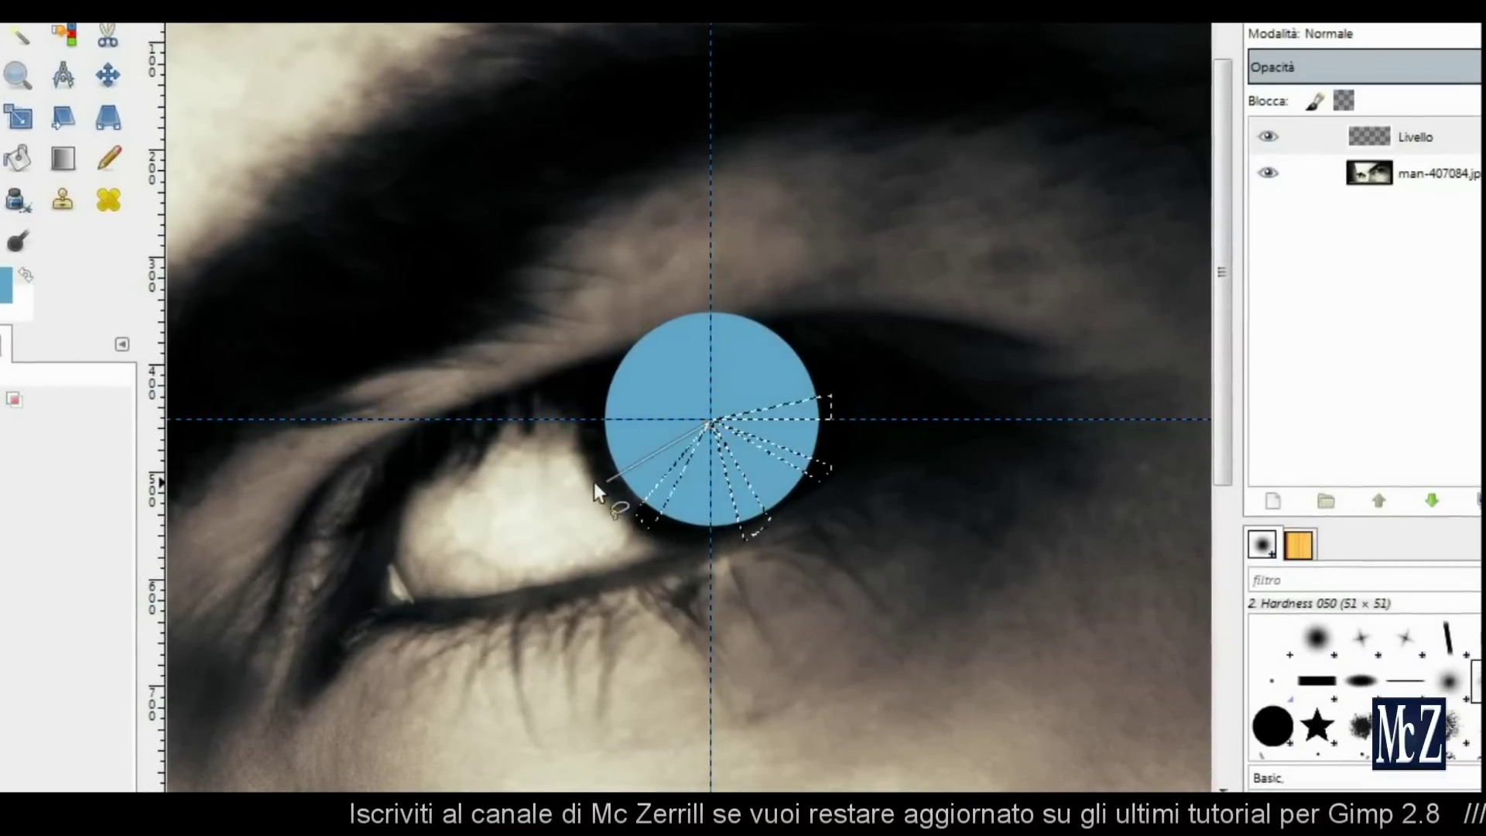
left_click(709, 420)
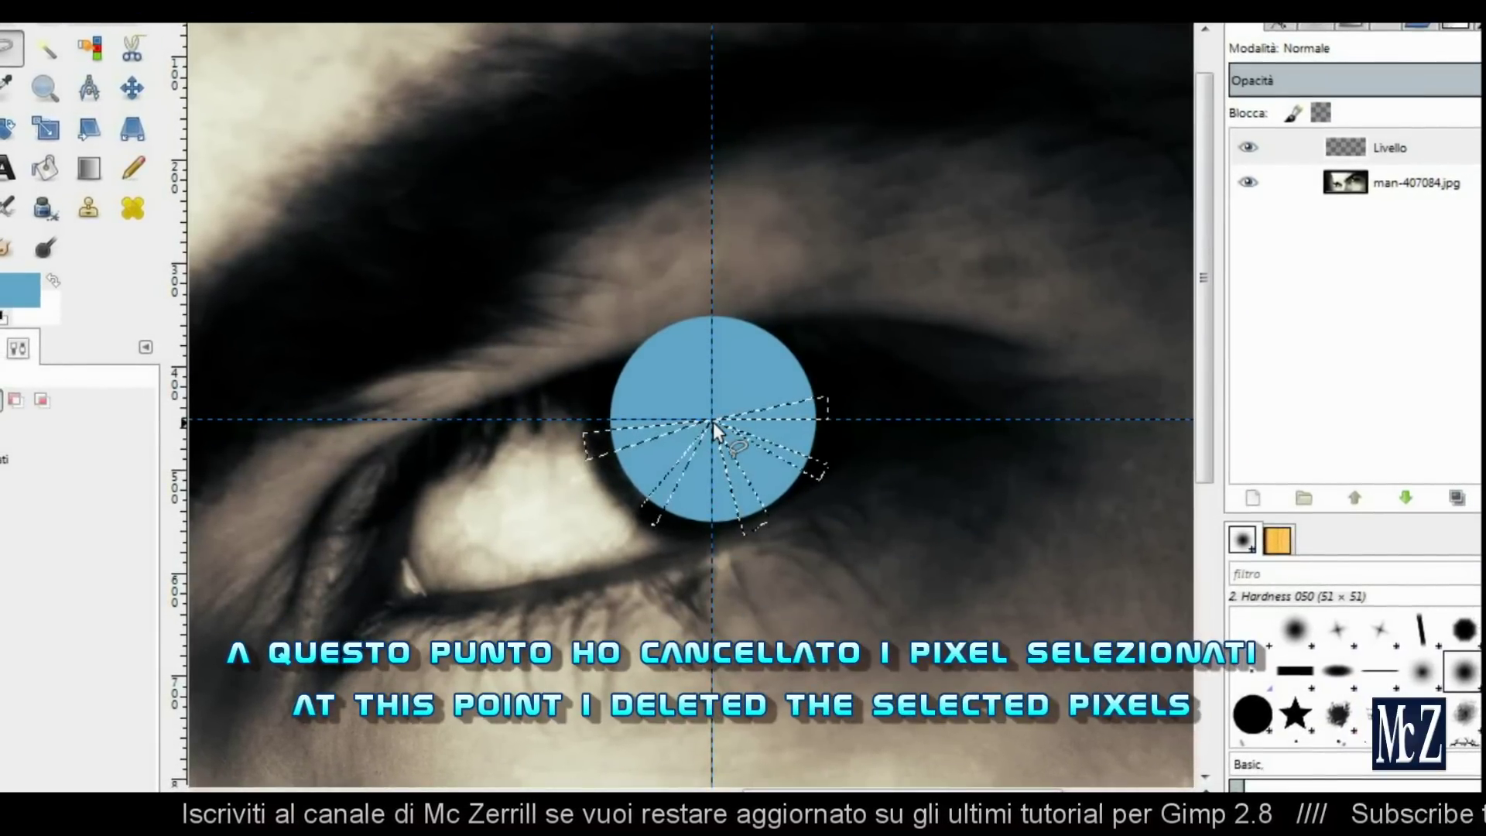
right_click(854, 341)
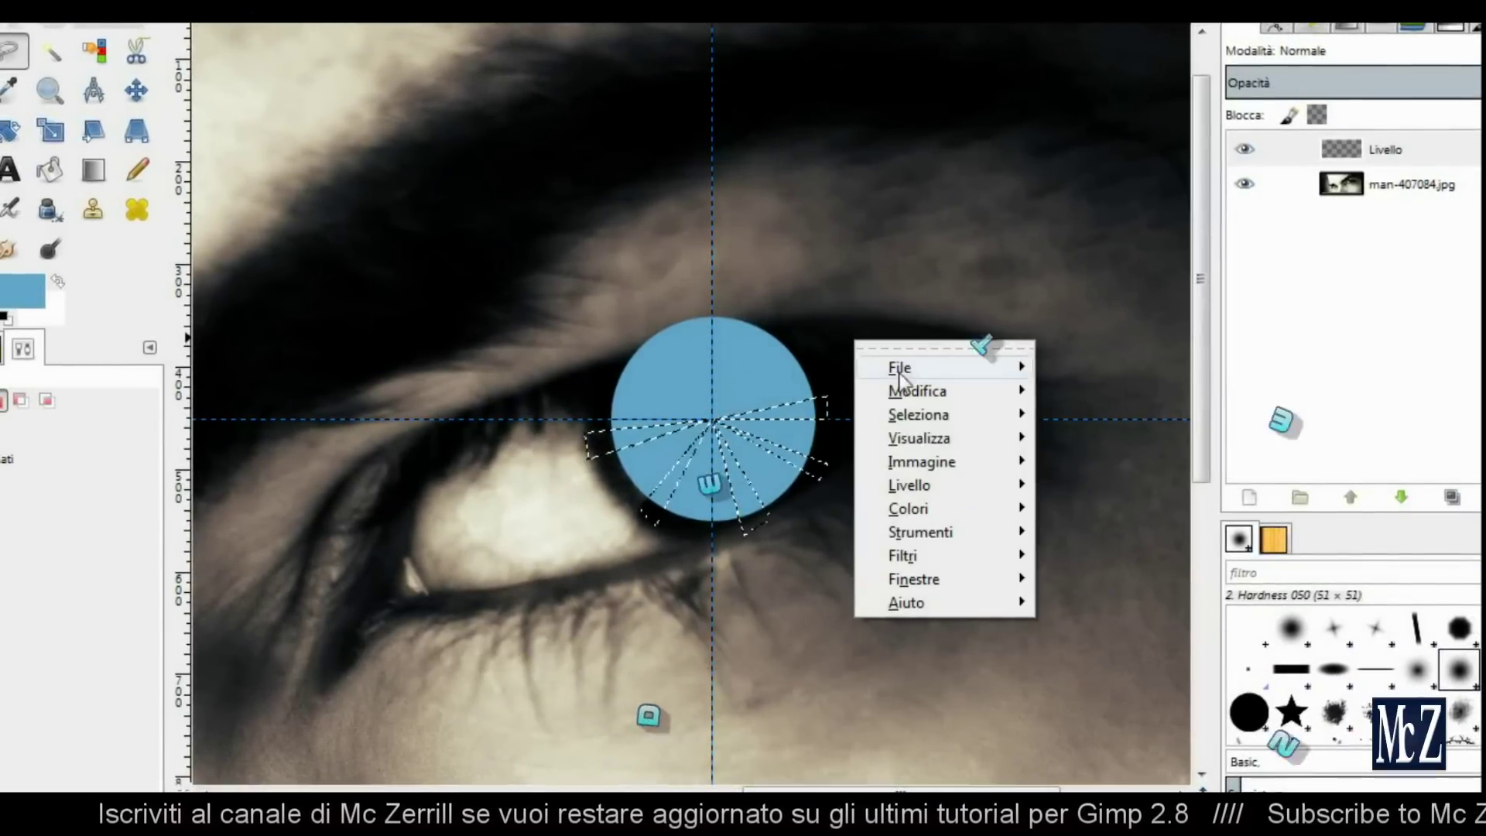
mouse_move(916, 392)
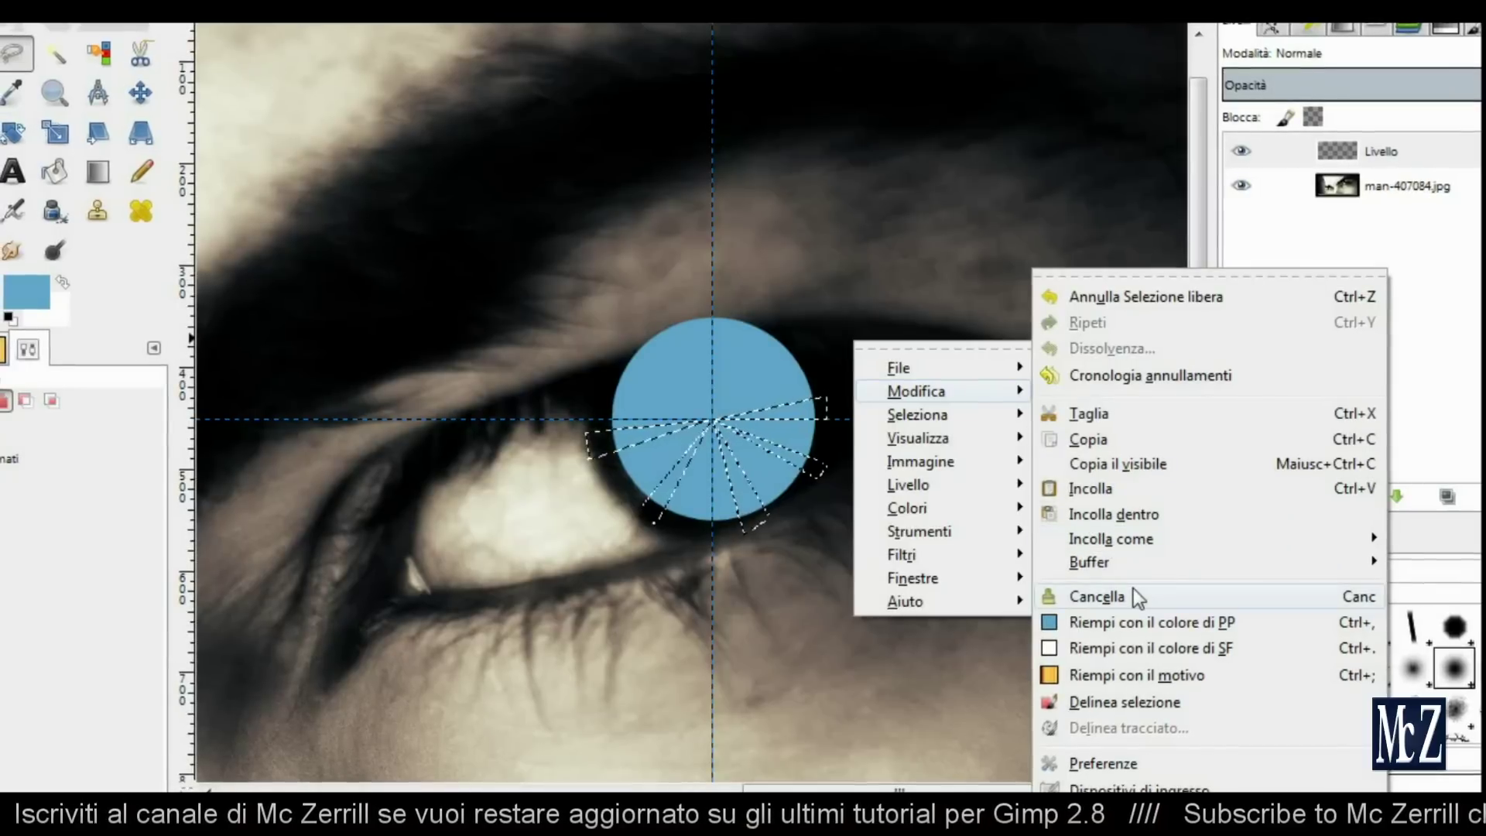
Erase the selected wedges with Edit > Clear so the eye shows through as spokes
left_click(1159, 597)
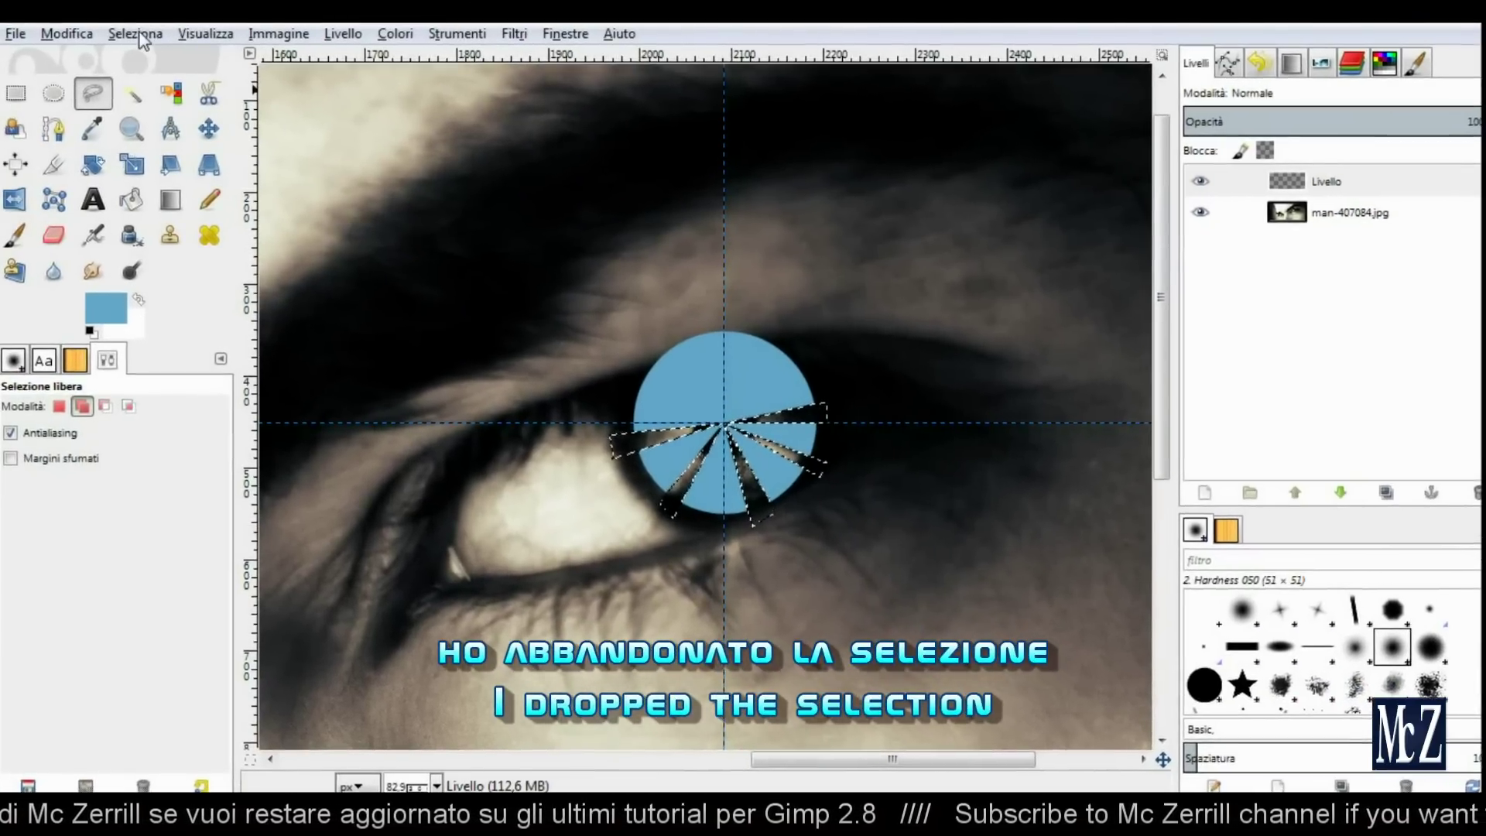
left_click(127, 29)
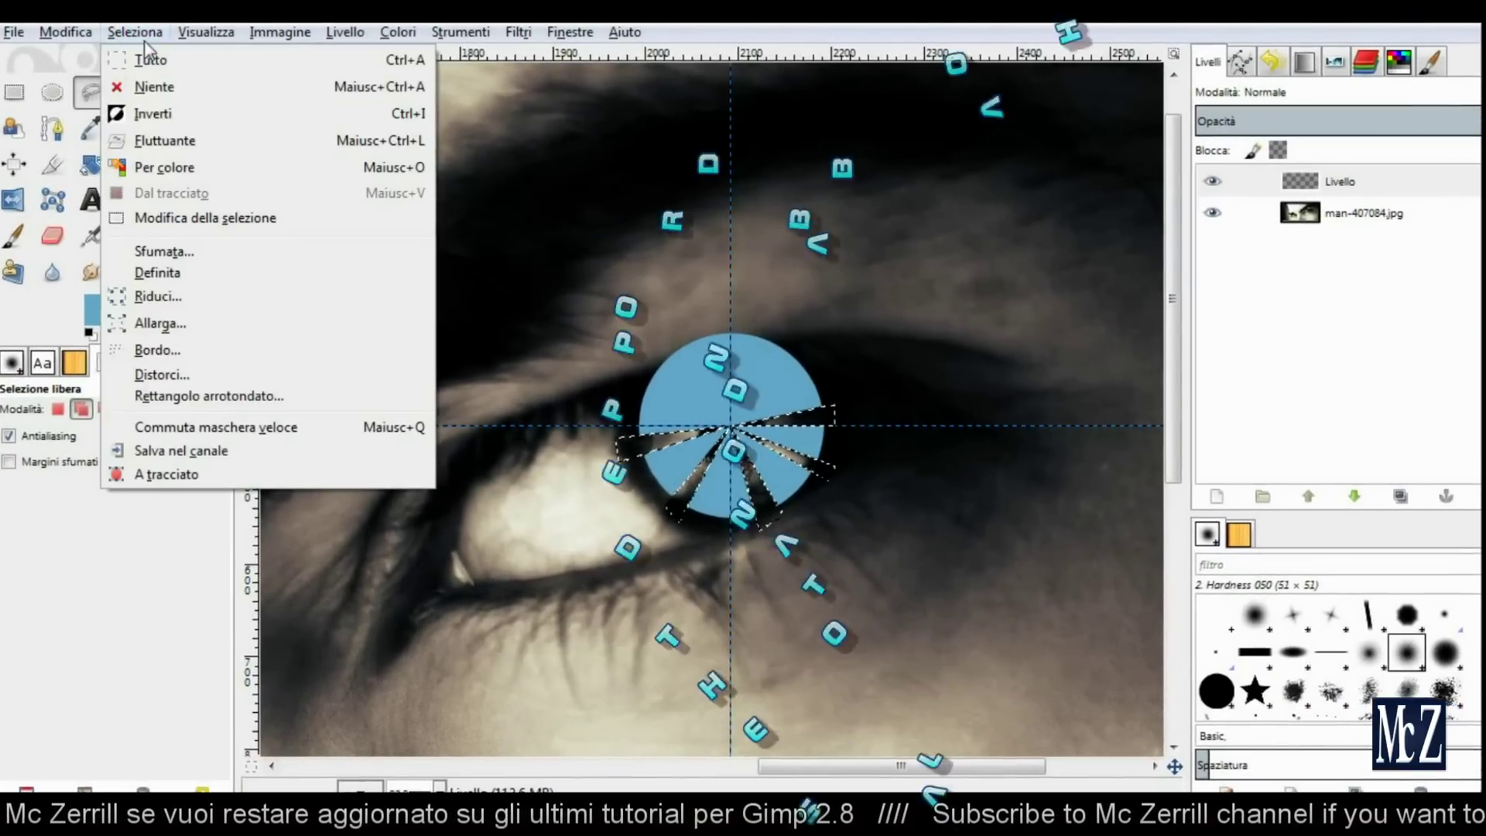
Deselect the wedge selection and hide the guides, leaving the clean spoked blue disc over the eye
left_click(176, 87)
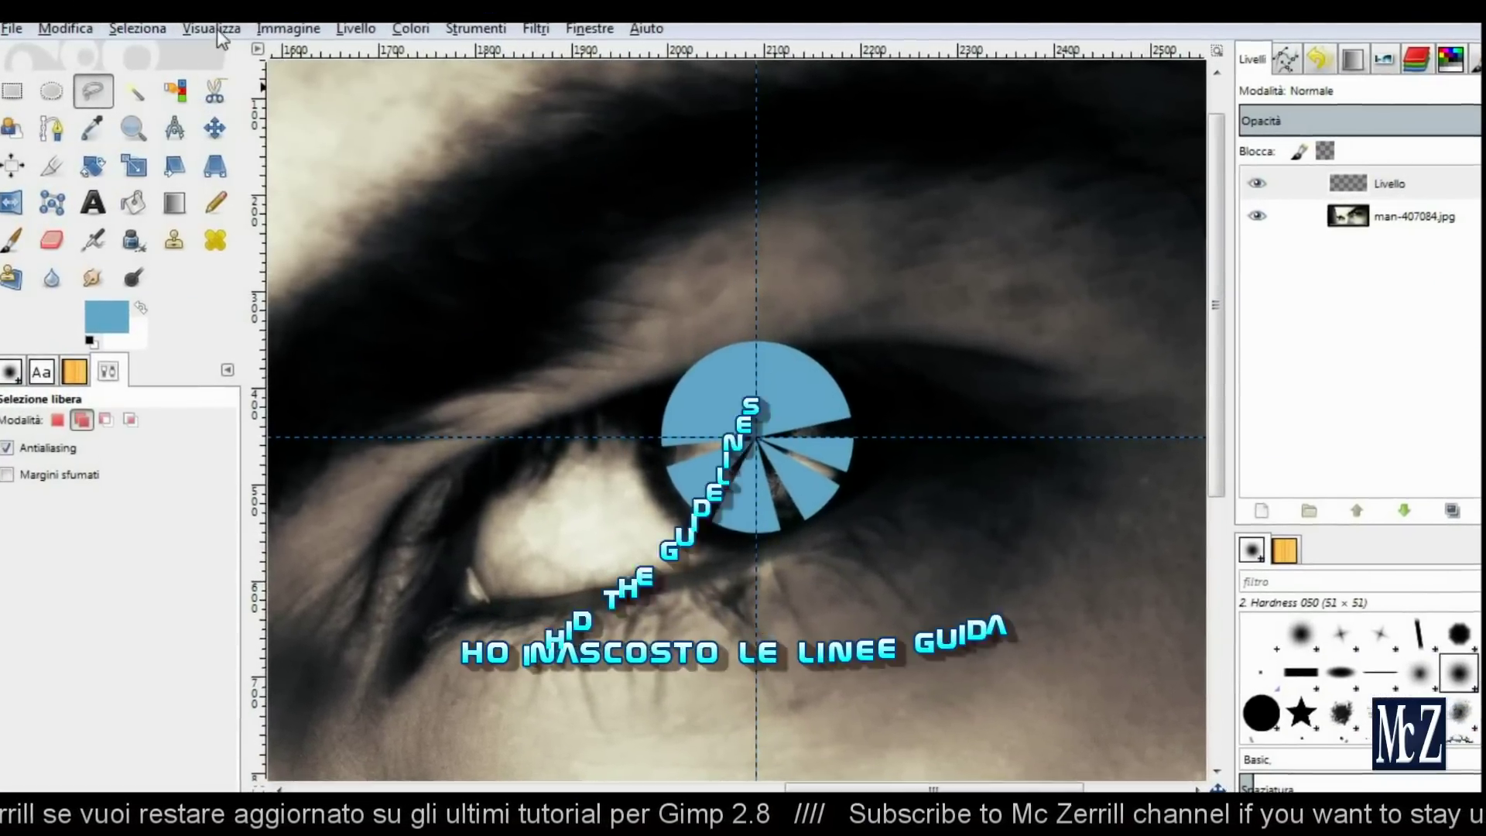
left_click(212, 33)
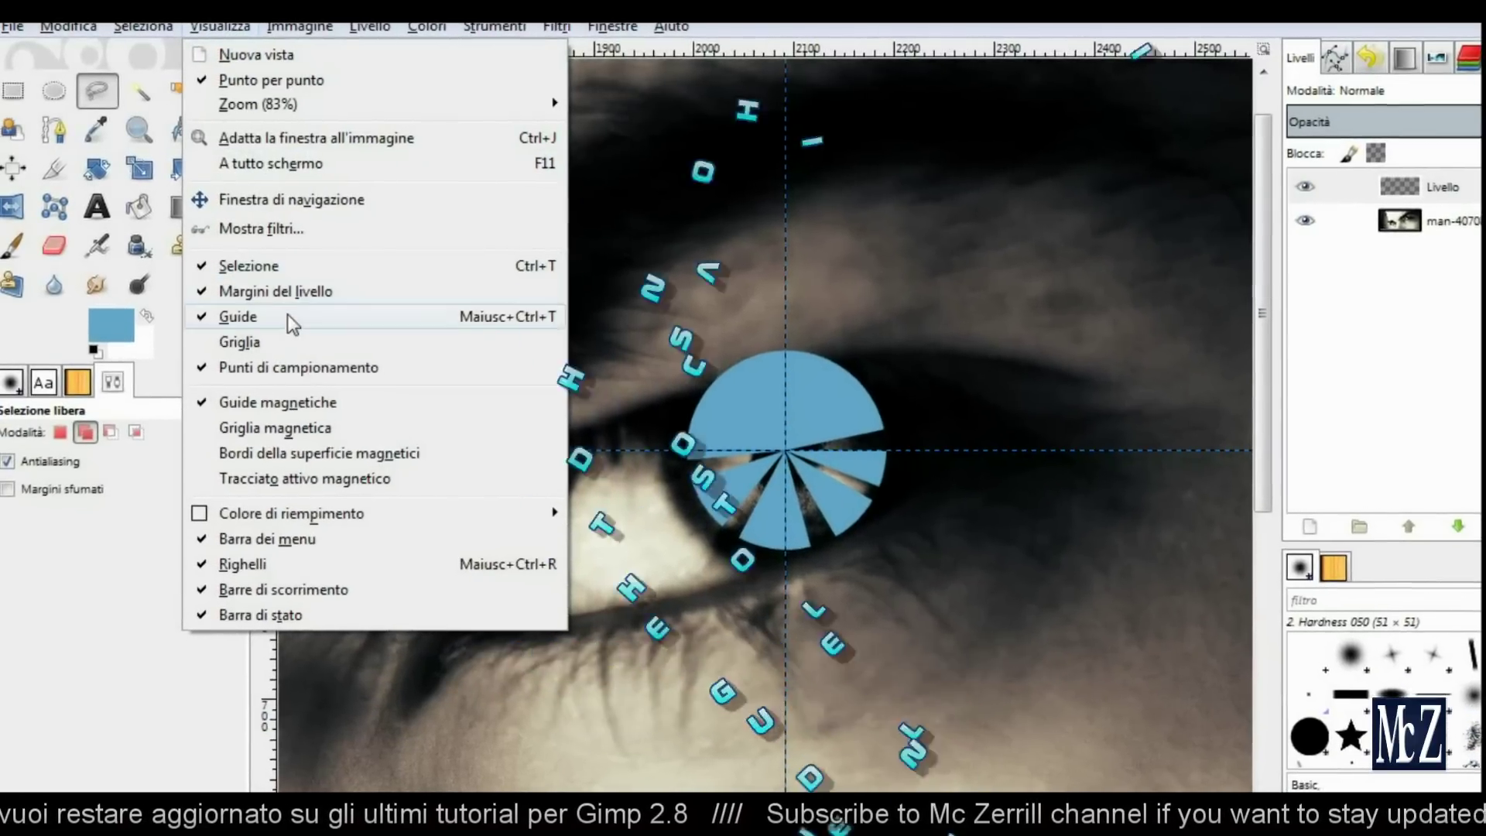
left_click(293, 319)
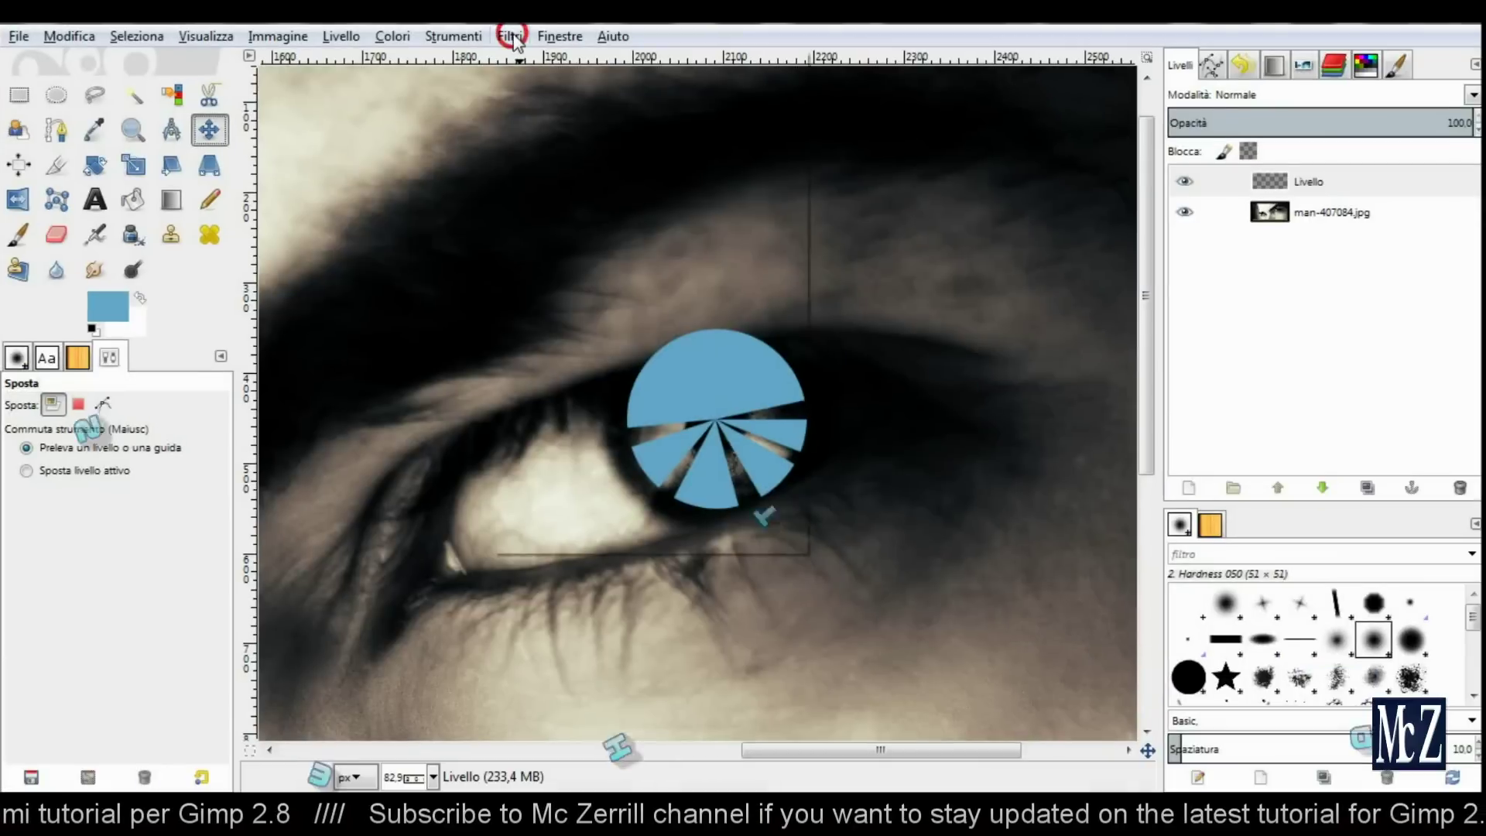
Apply the Alpha to Logo Neon effect to the disc with an effect size of 80
left_click(507, 32)
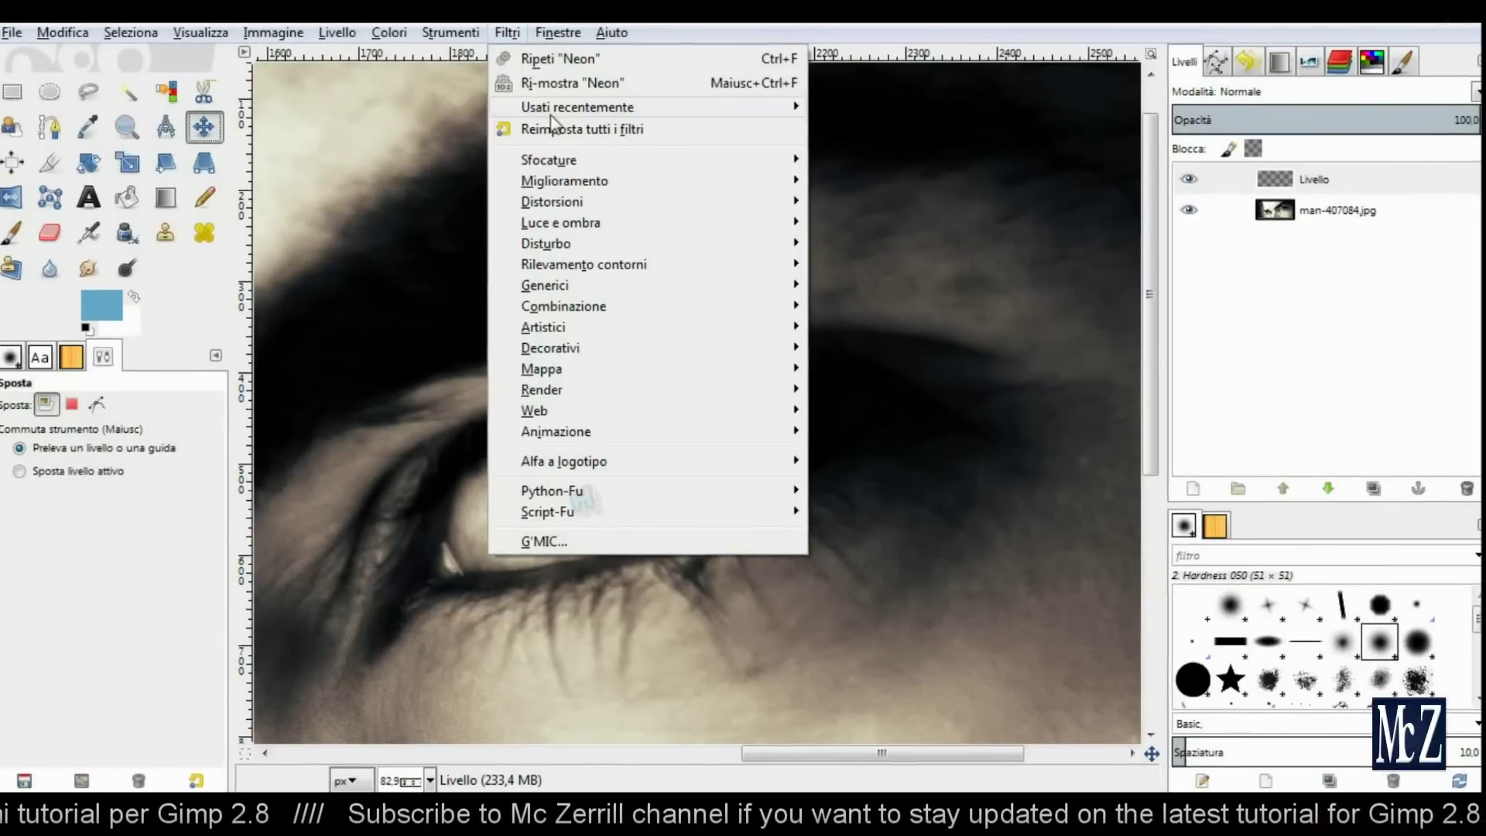
mouse_move(557, 462)
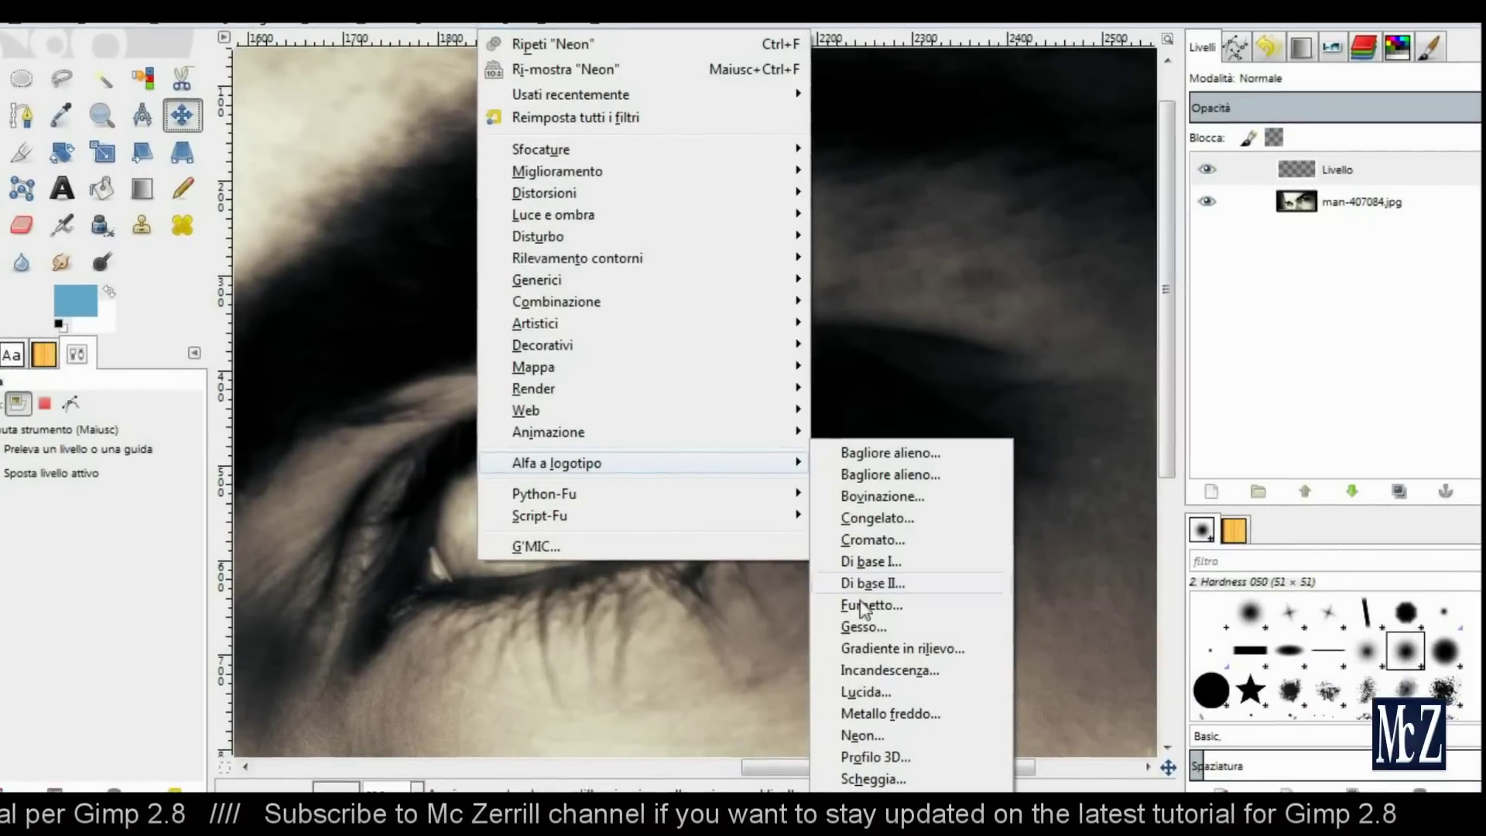
left_click(878, 737)
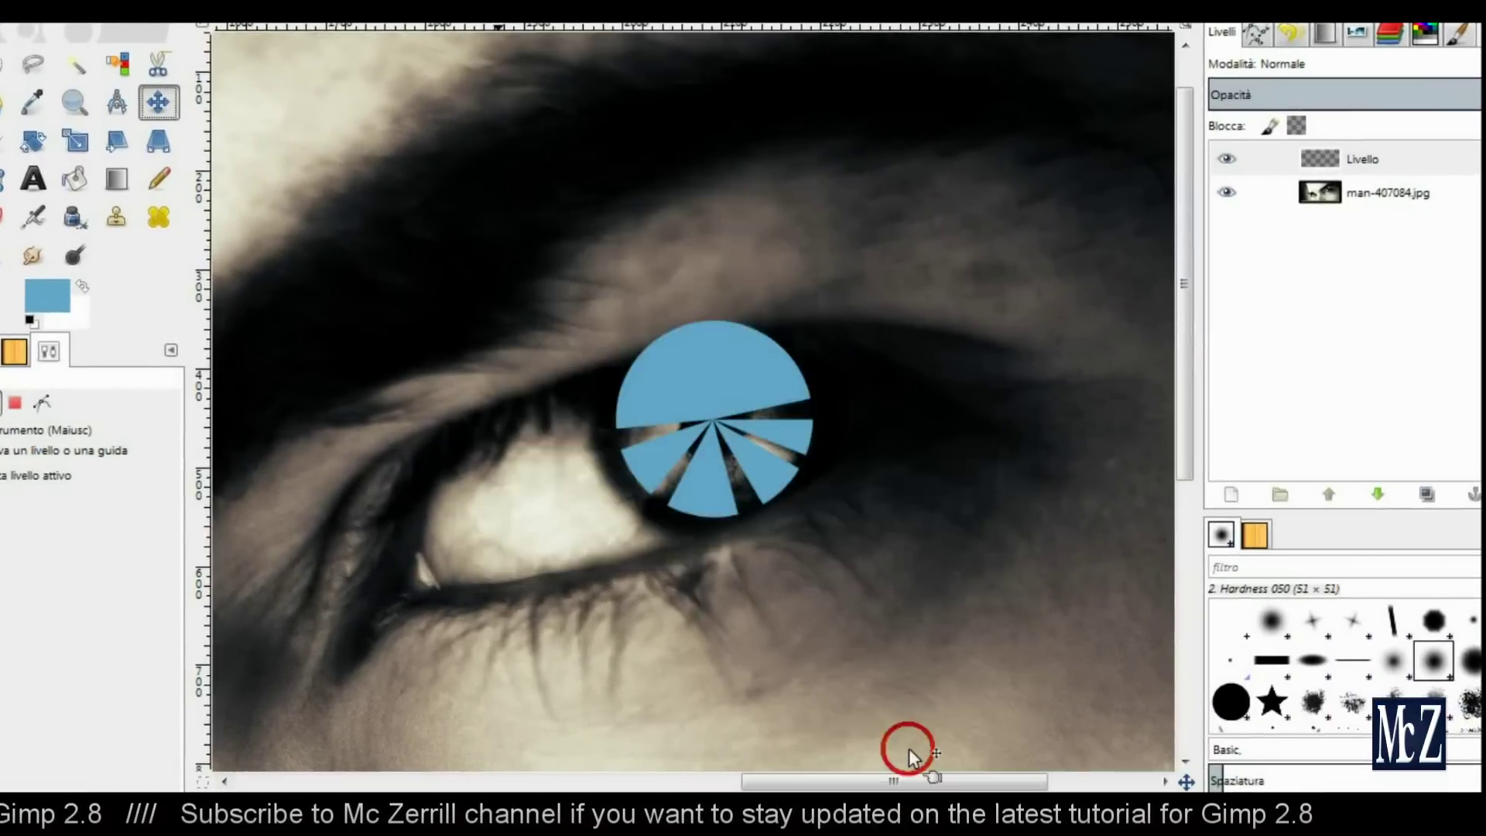
left_click(793, 331)
key("BackSpace")
key("BackSpace")
type("80")
left_click(812, 588)
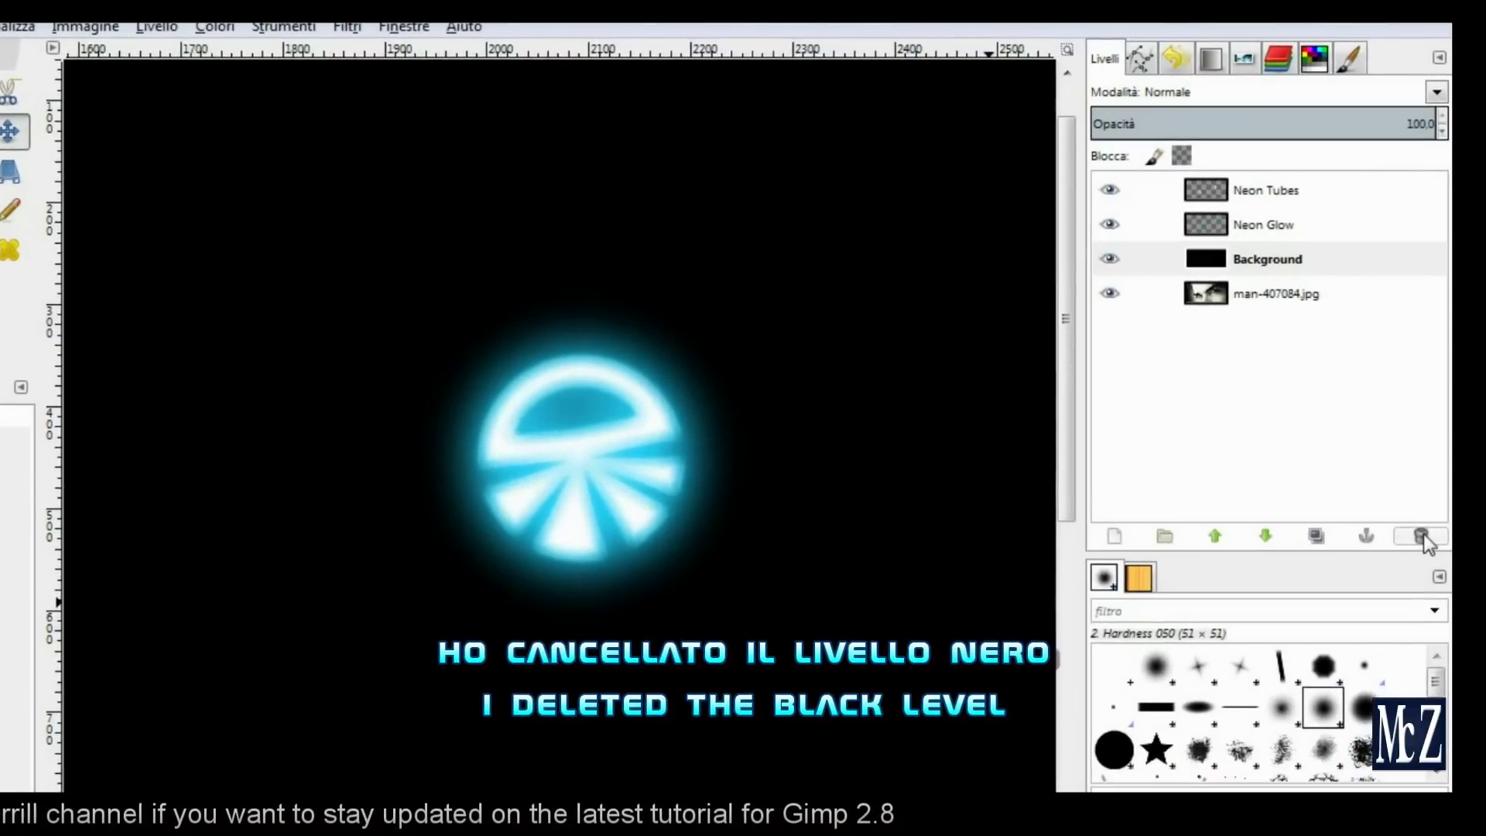
Delete the black Background layer, then toggle the Neon Tubes and Neon Glow layers' visibility to compare
left_click(1422, 537)
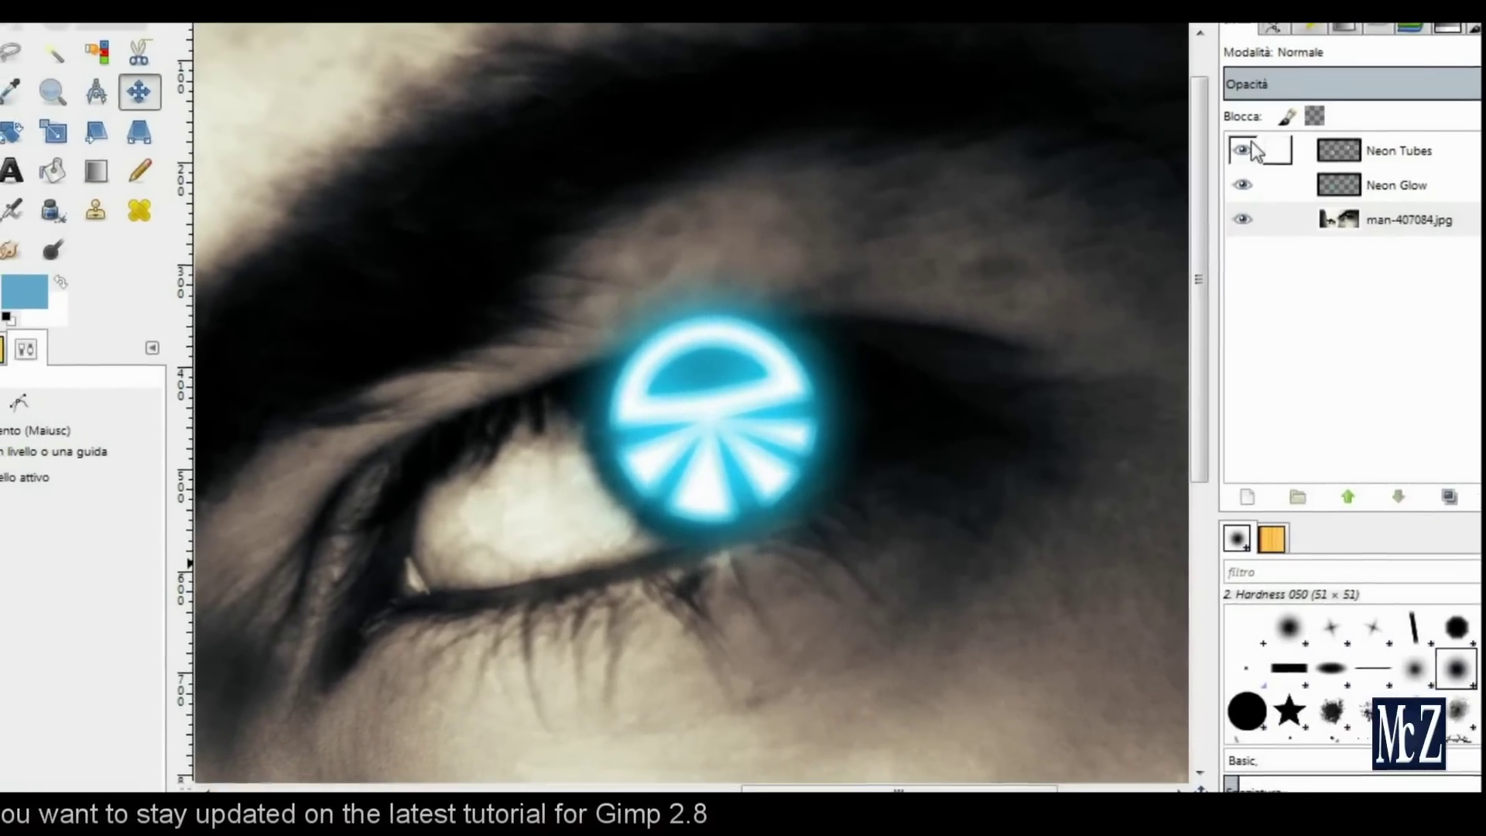
left_click(1204, 160)
left_click(1204, 200)
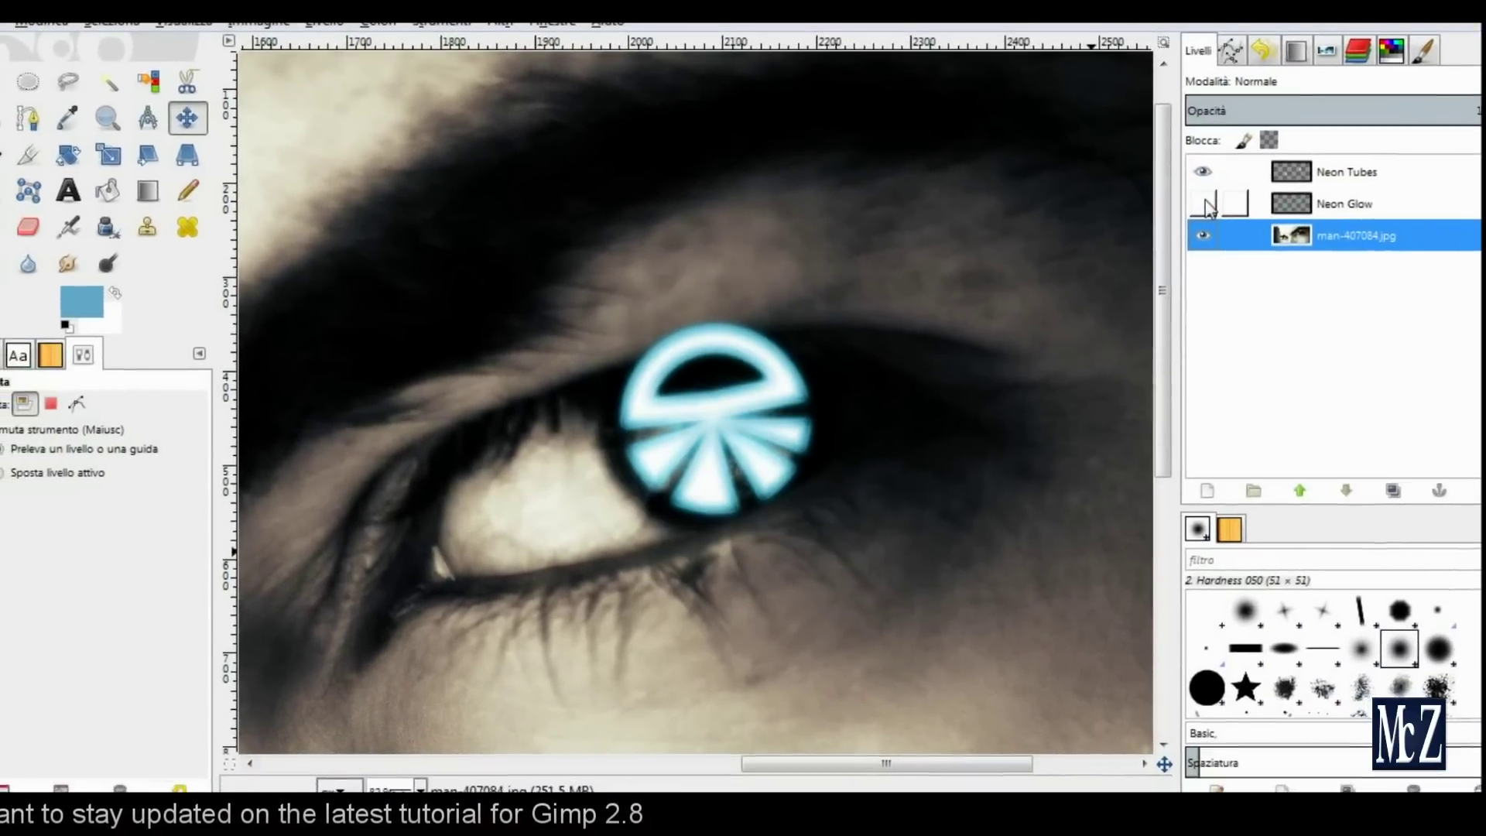
left_click(1204, 203)
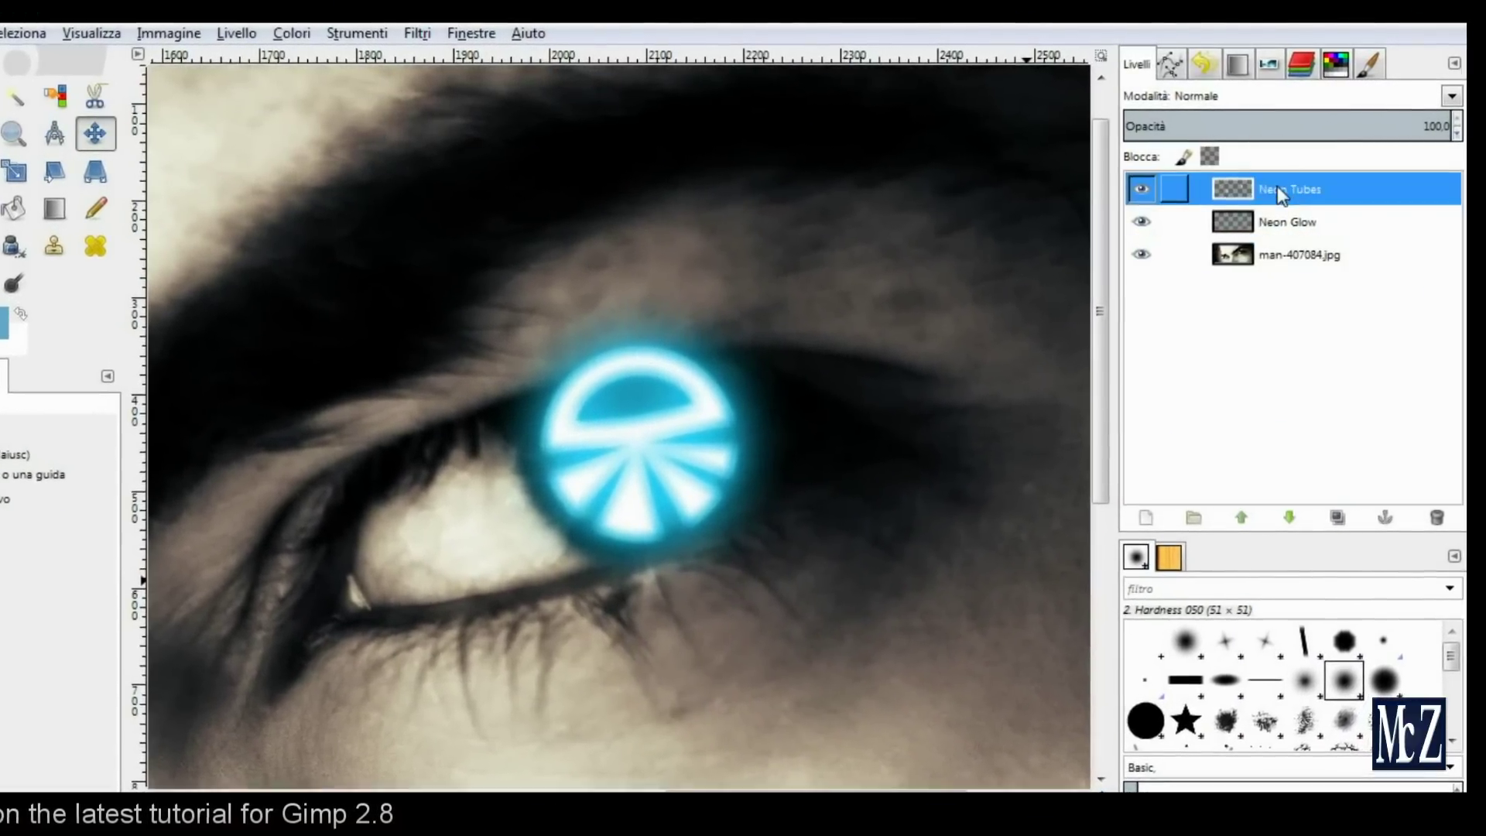
Merge the Neon Tubes layer down into the Neon Glow layer
right_click(1280, 195)
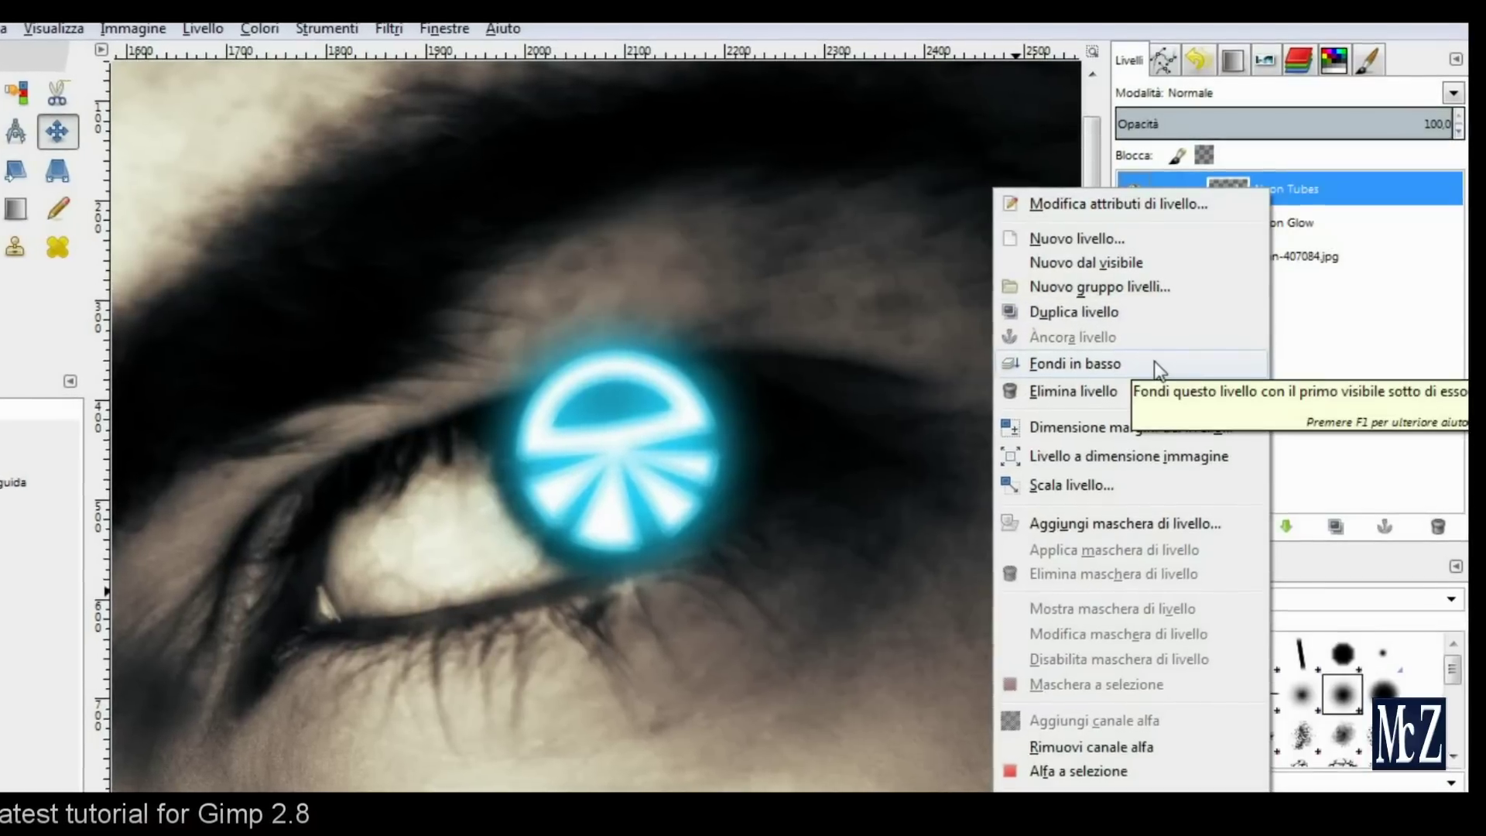
left_click(1154, 361)
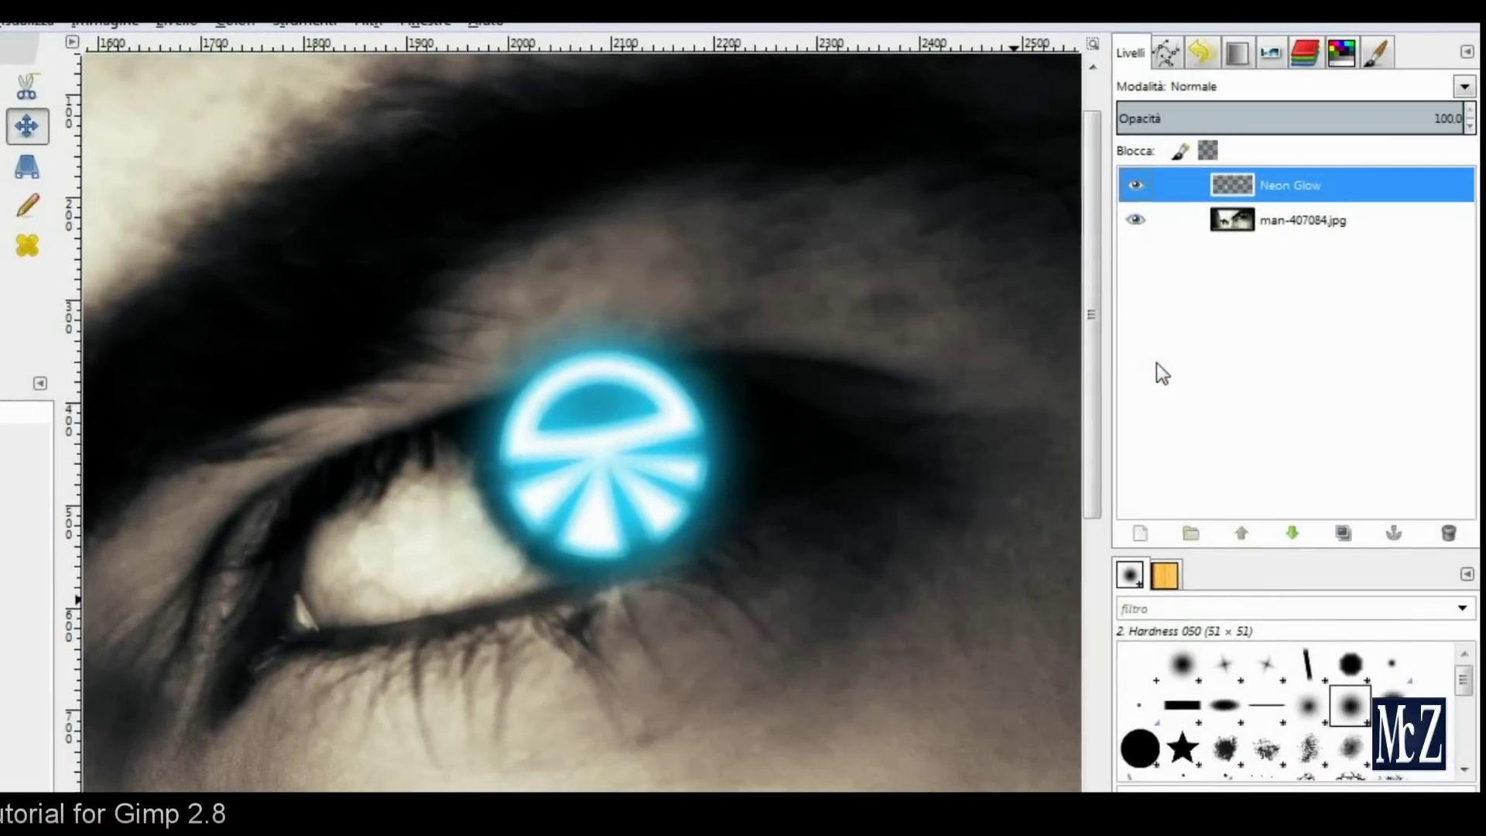